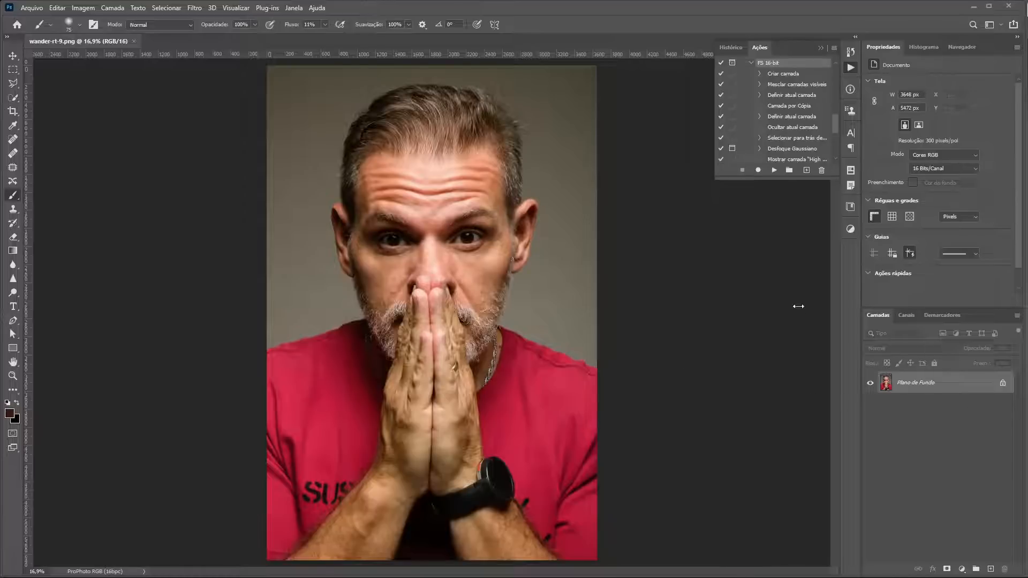
Choose the Spot Healing Brush at size 126 and add a new empty layer above the background.
mouse_move(430, 223)
left_mouse_down()
mouse_move(510, 217)
mouse_move(475, 222)
left_mouse_up()
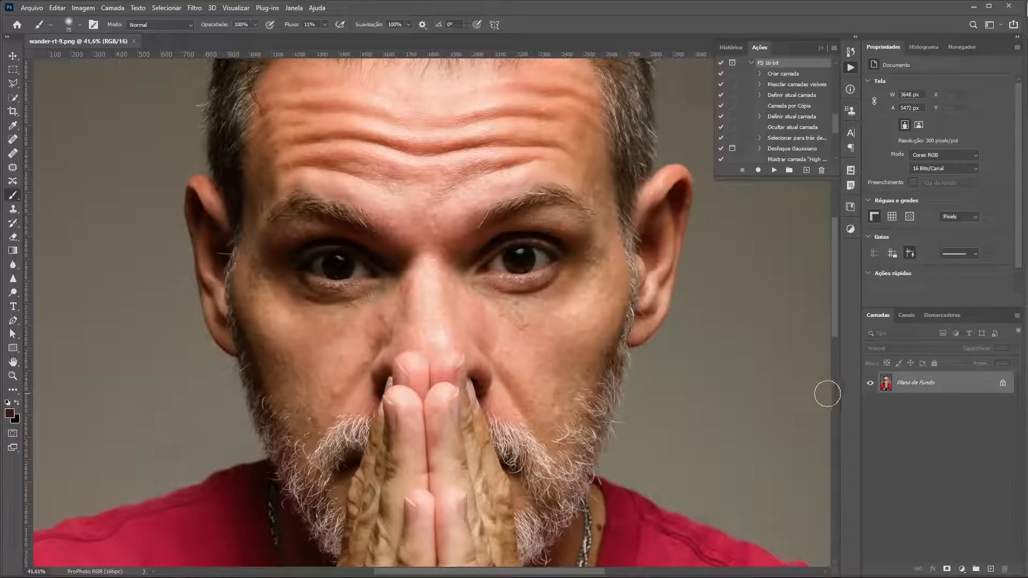
key("ctrl+0")
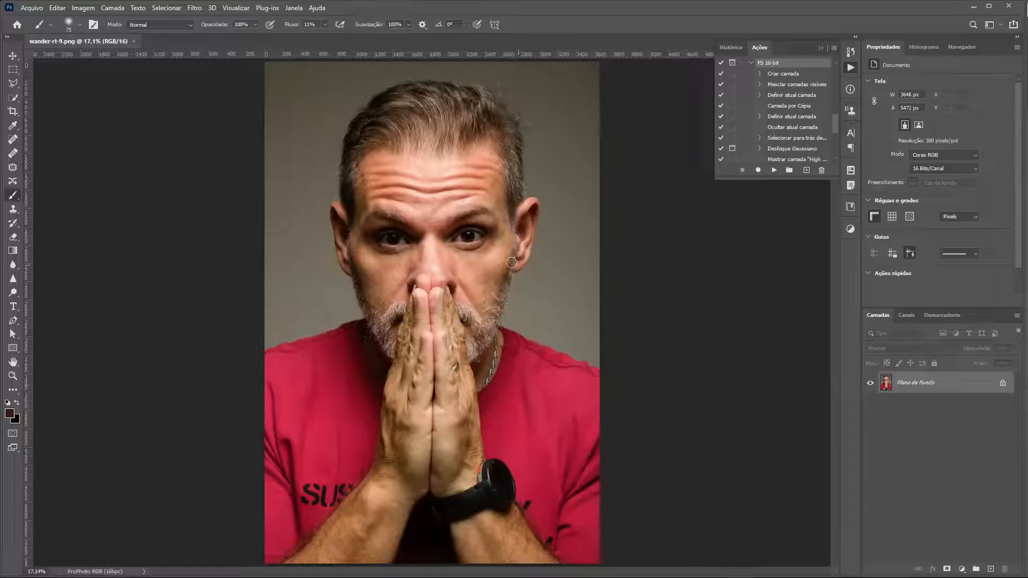
left_click_drag(428, 253, 498, 241)
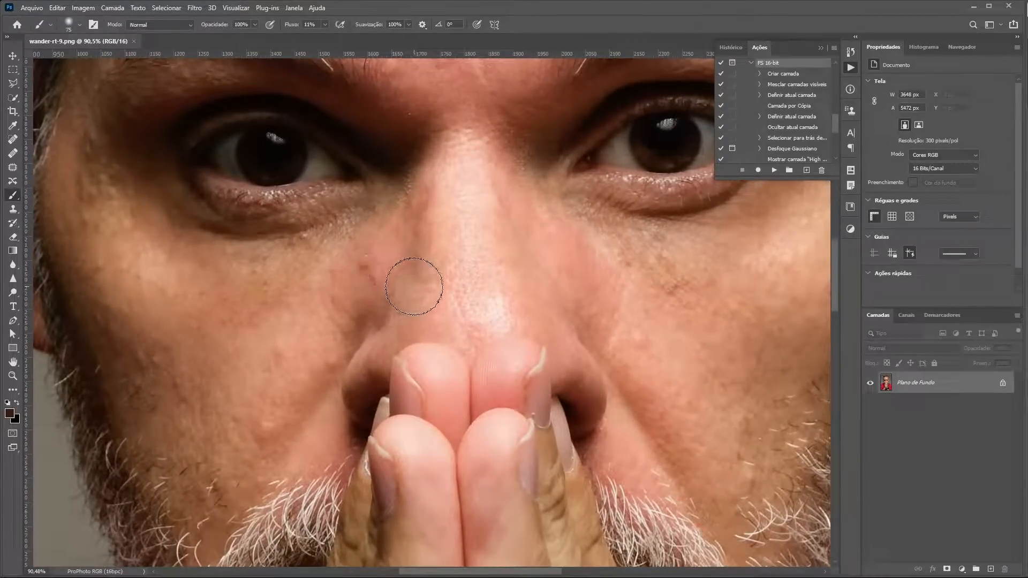
key("j")
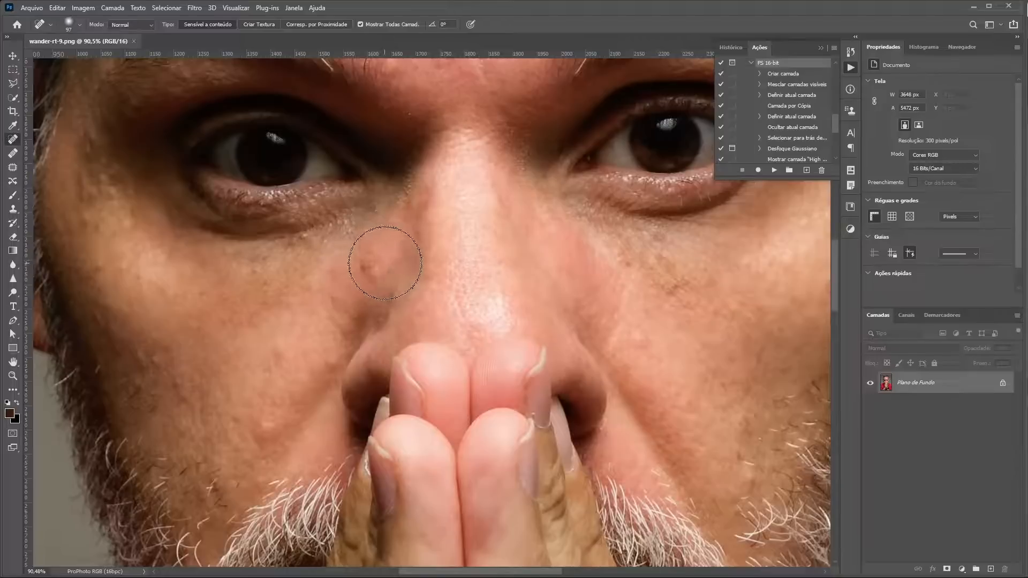
left_click(375, 274)
key("bracketright")
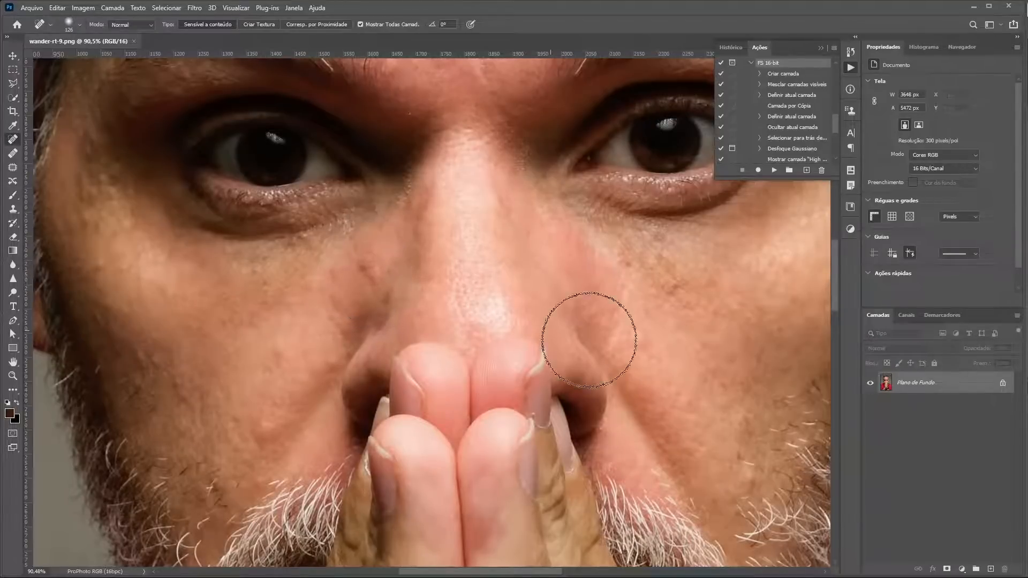
left_click(991, 570)
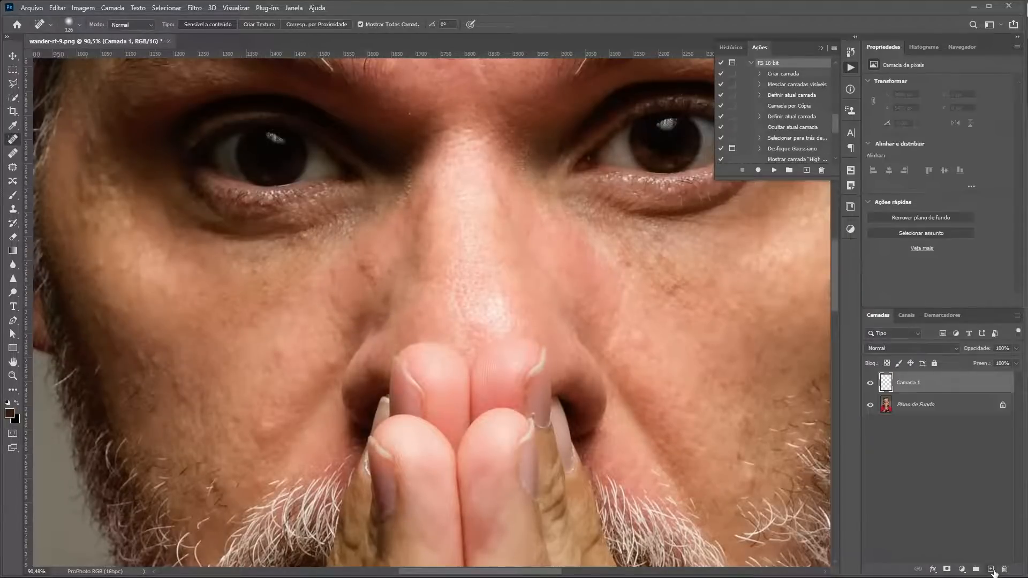
Heal the red blemish beside the nose on the left-hand side of the face and the spots beneath that eye.
left_click(361, 274)
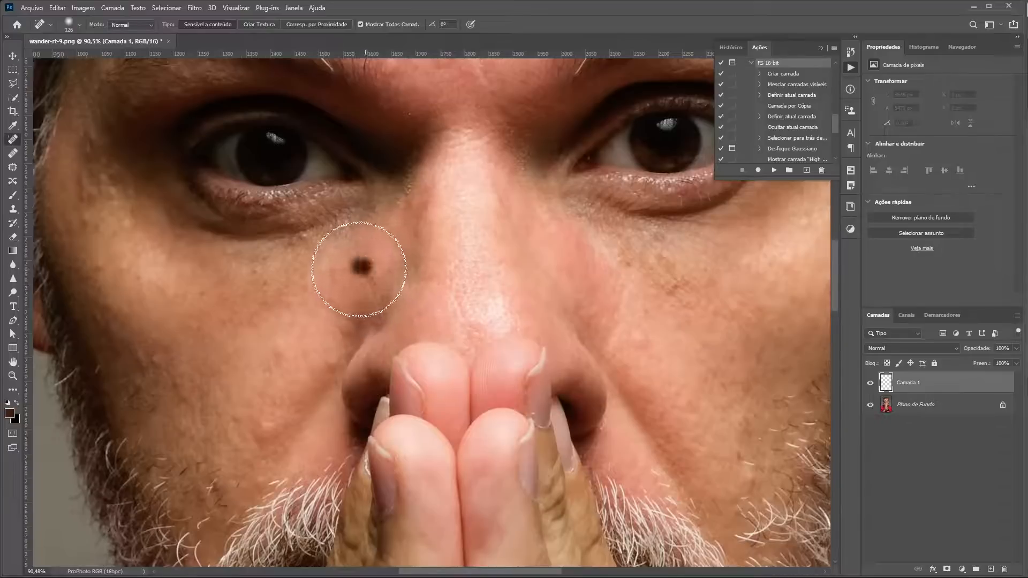
left_click(389, 275)
left_click(372, 287)
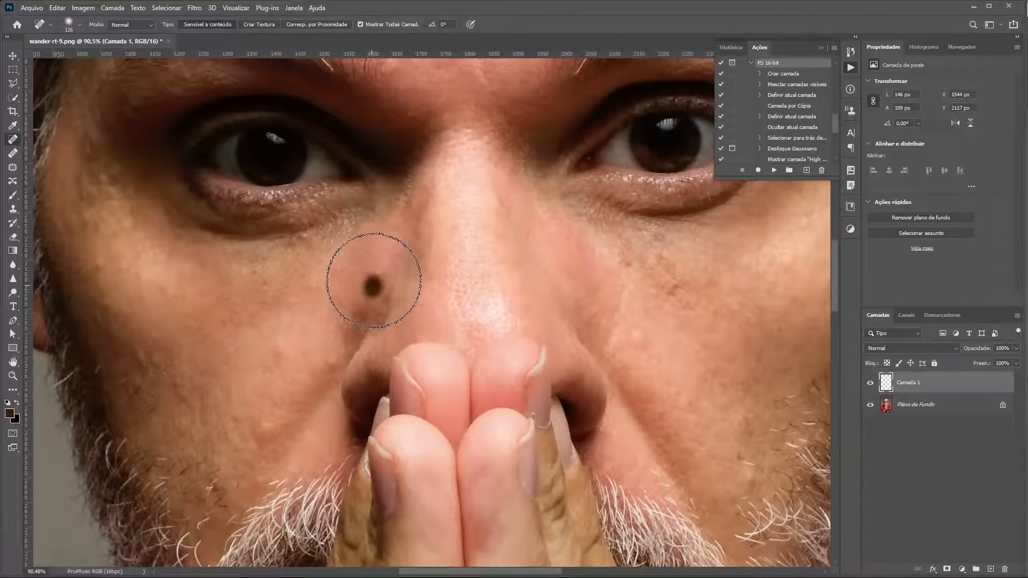
left_click(386, 273)
left_click(367, 256)
left_click(303, 234)
left_click(291, 245)
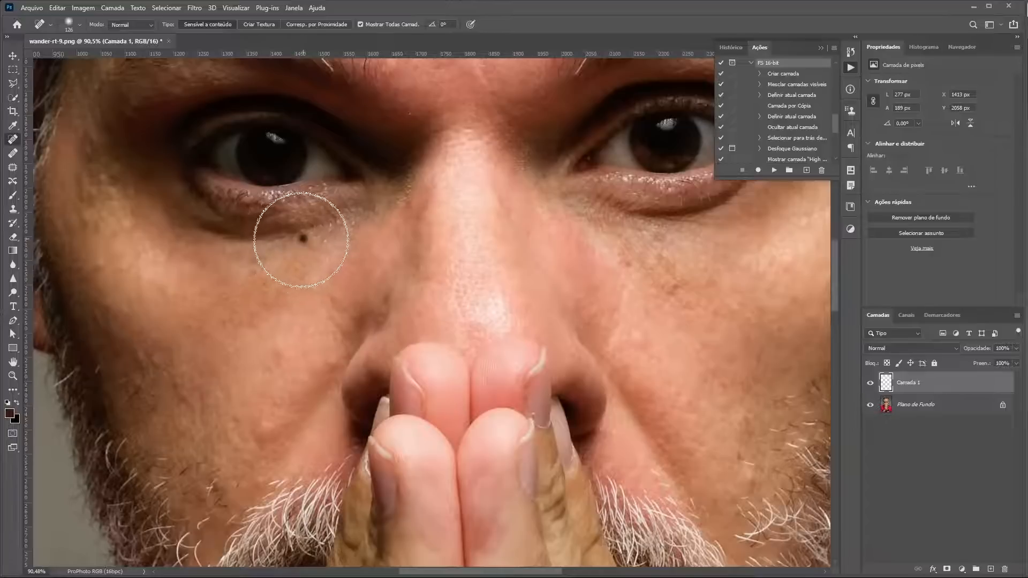
Heal the spots on the lower left-hand cheek and beside the nostril.
left_click(264, 426)
left_click(260, 479)
left_click(278, 357)
left_click(339, 359)
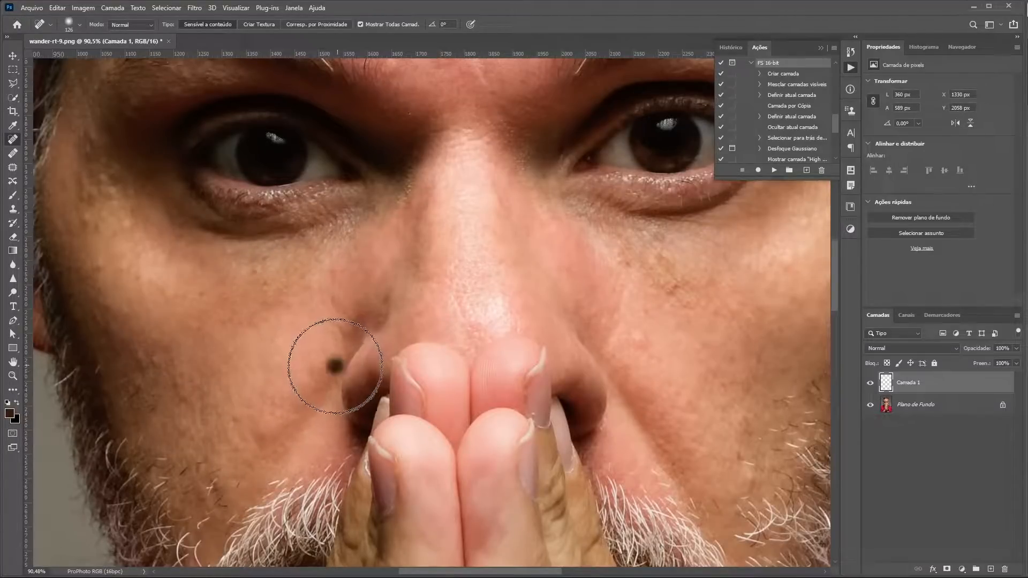
Heal the small spots on the left-hand cheekbone below the outer corner of the eye.
mouse_move(156, 197)
left_mouse_down()
mouse_move(260, 215)
mouse_move(271, 188)
left_mouse_up()
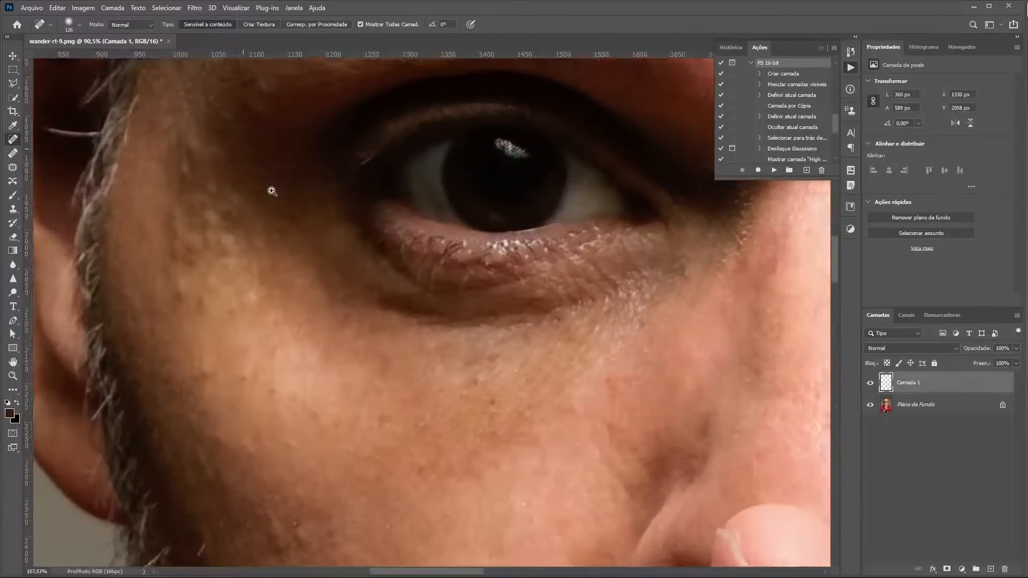
left_click(253, 306)
left_click(193, 378)
left_click(242, 385)
left_click(269, 399)
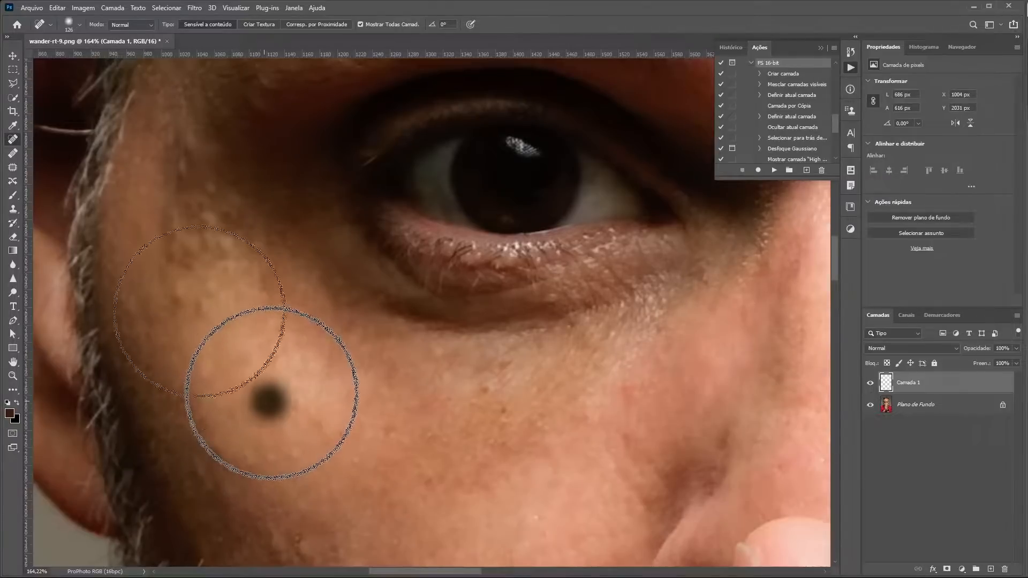
Heal the uneven patches on the left-hand temple beside the outer corner of the eye.
left_click(179, 301)
left_click(199, 309)
left_click(205, 292)
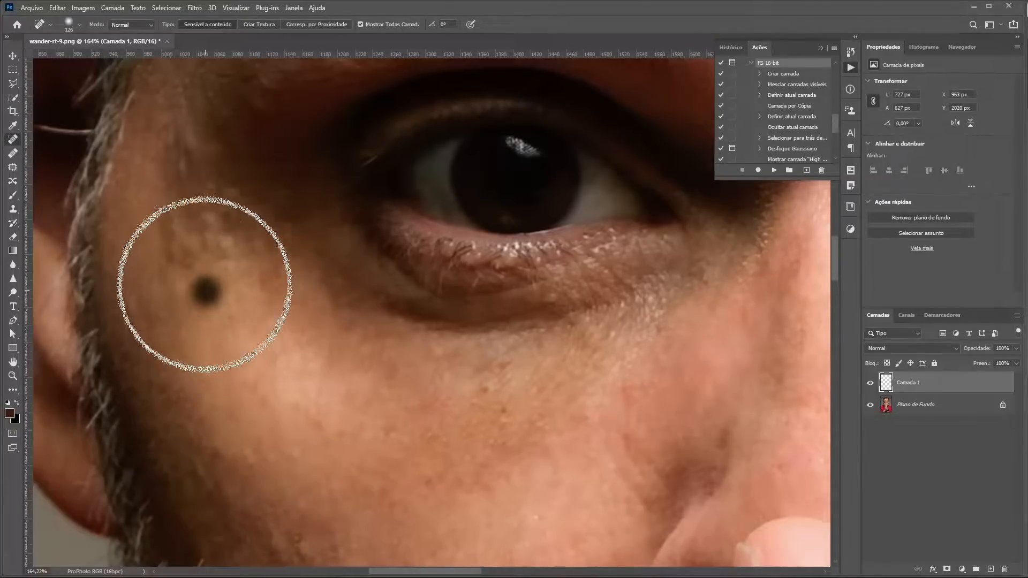
left_click(219, 243)
left_click(229, 253)
left_click(224, 209)
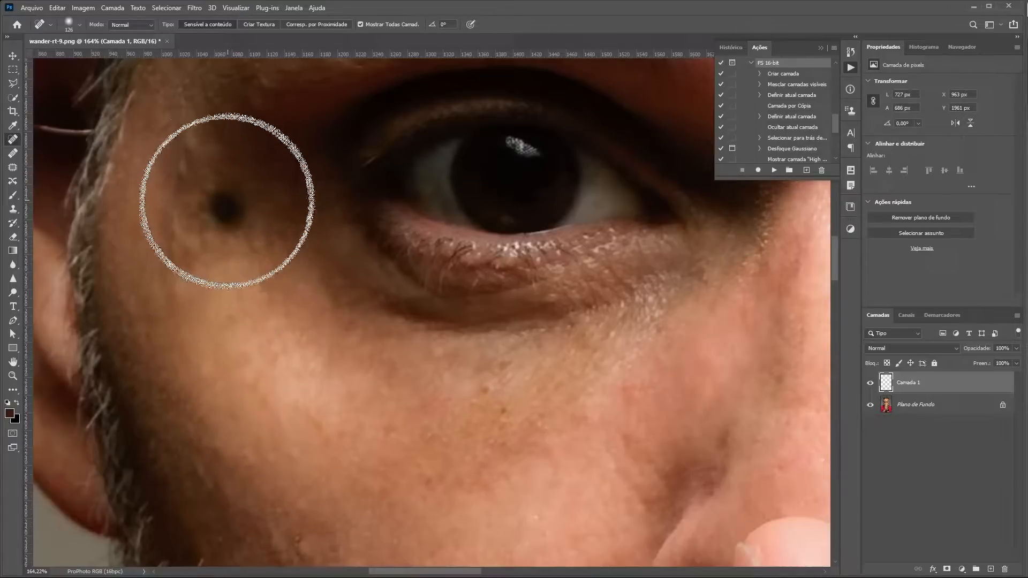
left_click(207, 191)
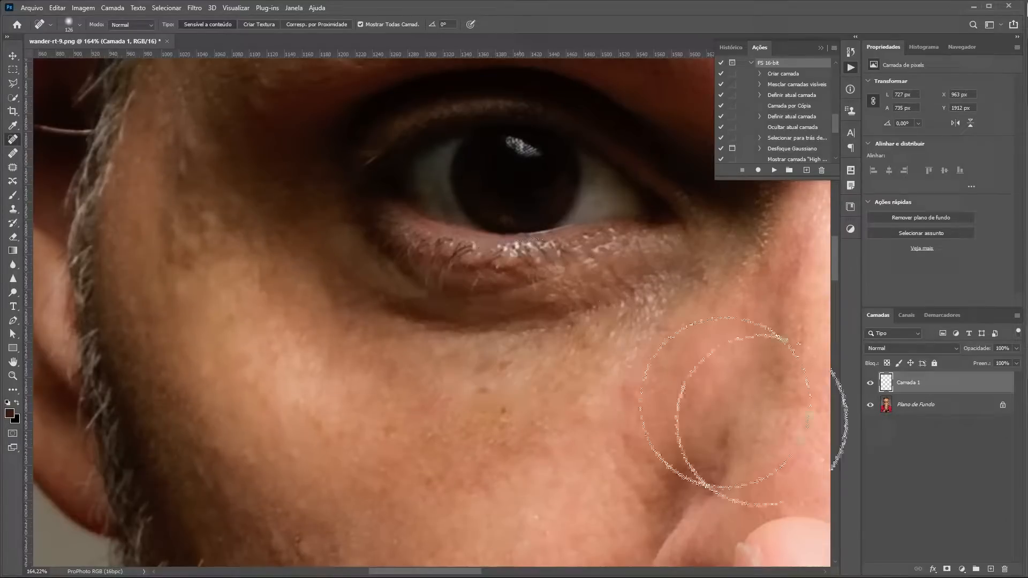
Compare the image with Camada 1 hidden and shown, and heal the remaining marks on the left-hand temple.
left_click(871, 383)
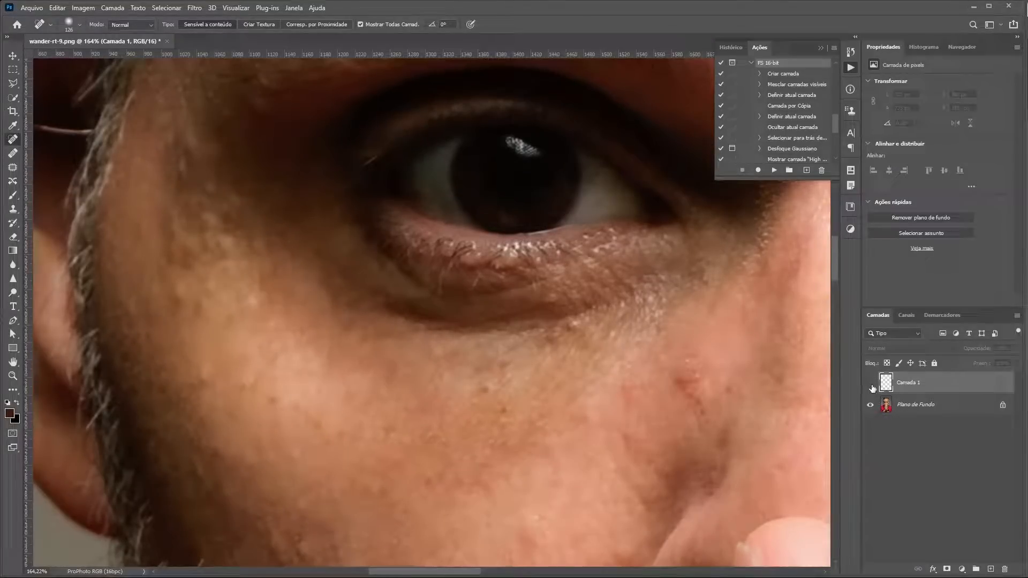
left_click(871, 383)
left_click(214, 219)
left_click(182, 255)
left_click(177, 281)
left_click(182, 171)
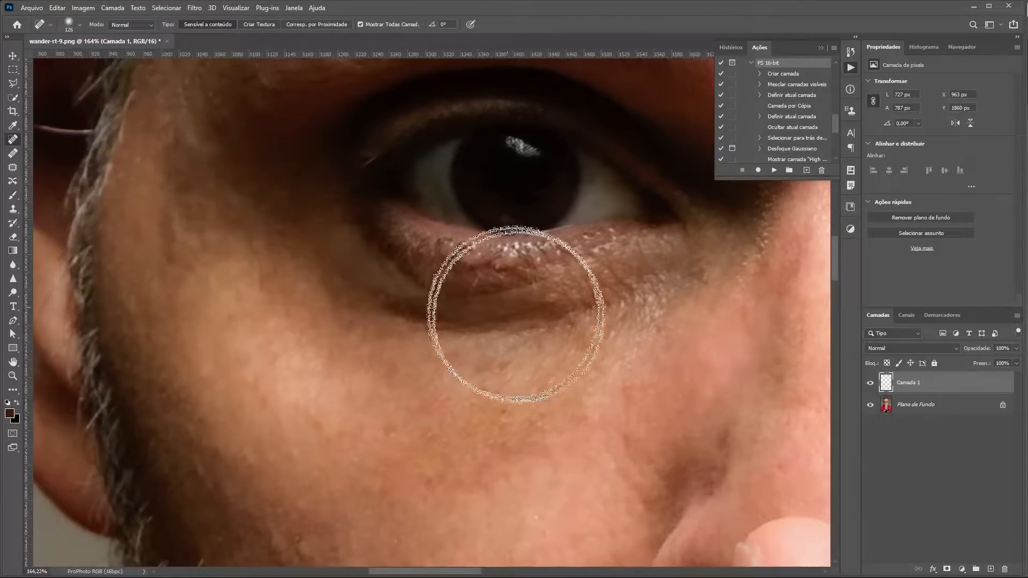
Heal the freckles and fine marks on the left-hand cheek just below the eye bag.
left_click_drag(587, 357, 541, 393)
left_click(538, 388)
left_click(533, 378)
left_click(535, 376)
mouse_move(559, 400)
left_mouse_down()
mouse_move(439, 381)
mouse_move(541, 403)
mouse_move(462, 526)
left_mouse_up()
left_click(518, 399)
left_click_drag(465, 365, 456, 408)
Heal the spots on the lower forehead and between the eyebrows.
left_click(377, 306)
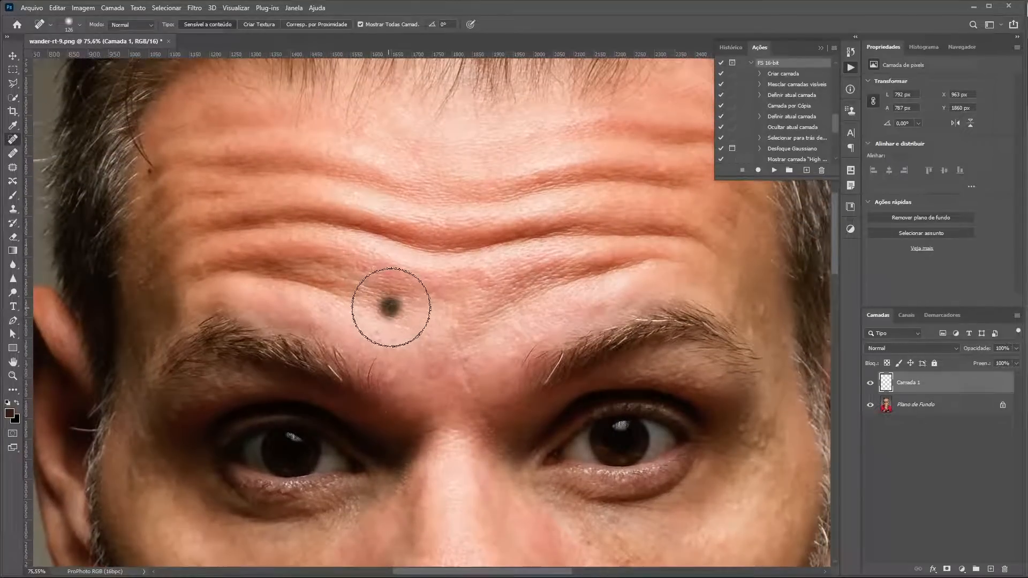
left_click(373, 338)
left_click(432, 372)
left_click(469, 360)
left_click(466, 381)
Heal the small blemishes along the forehead wrinkles on both sides of the forehead.
left_click(195, 259)
left_click(236, 250)
left_click(260, 247)
left_click(293, 241)
left_click_drag(364, 206, 341, 229)
left_click(335, 216)
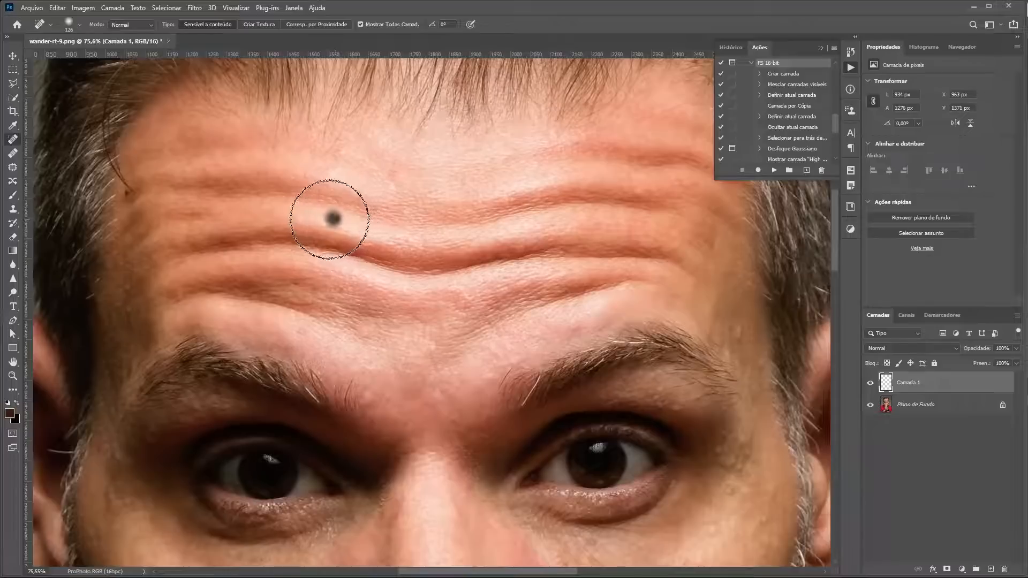
left_click_drag(637, 193, 550, 216)
left_click(554, 216)
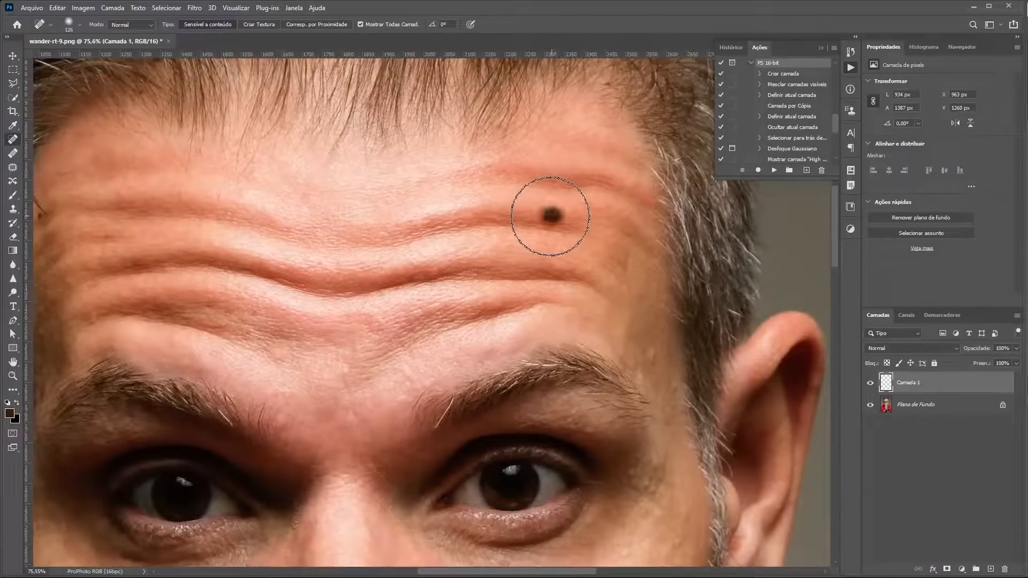
Heal the marks on the right-hand temple beside the tail of the eyebrow.
scroll(610, 230, "down", 3)
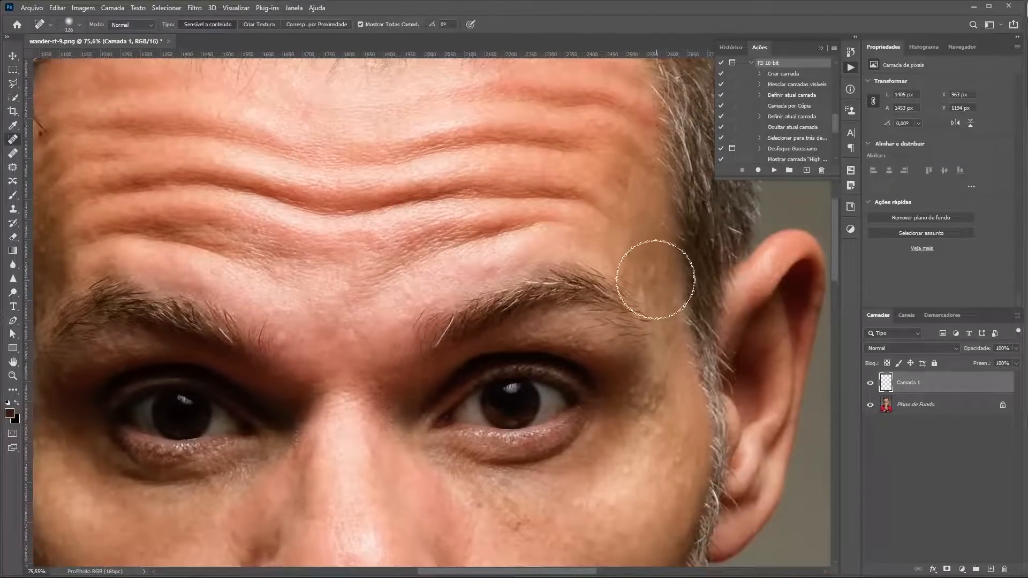
scroll(657, 283, "up", 2)
left_click(645, 255)
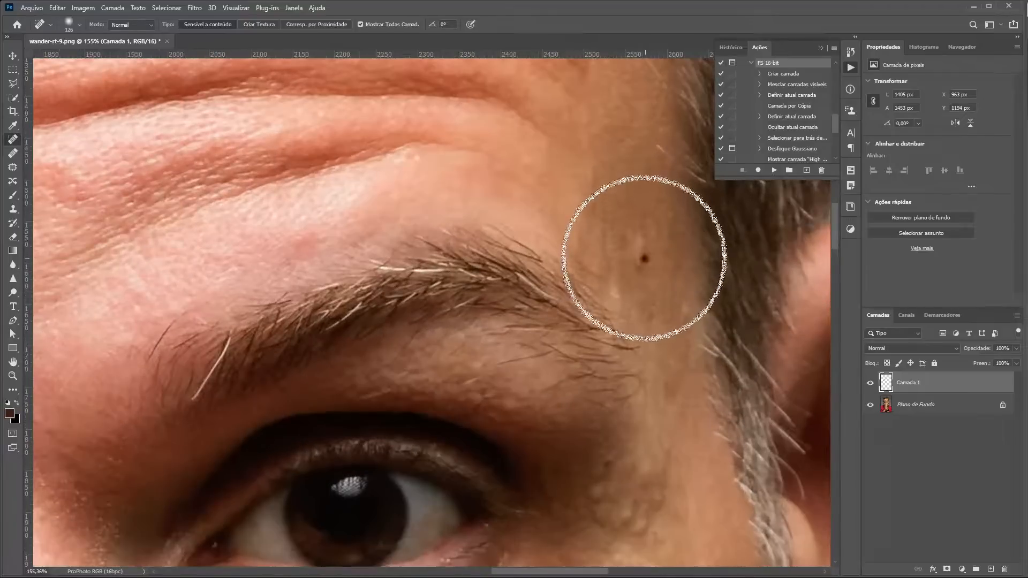
left_click(622, 242)
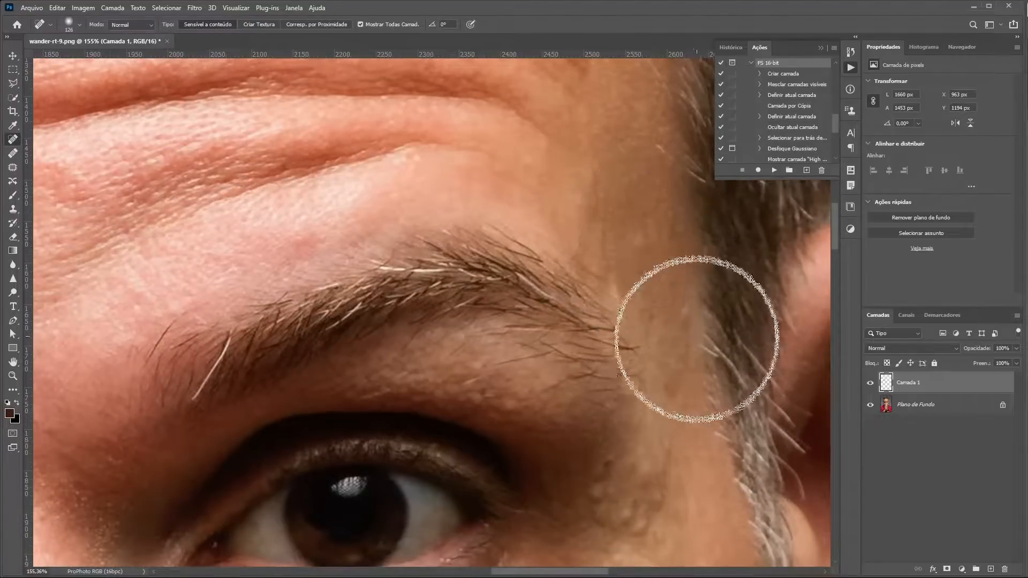
left_click(680, 314)
left_click(619, 294)
Reduce the healing brush to size 75 and heal the bumps beside the outer corner of the right-hand eye.
mouse_move(616, 456)
left_mouse_down()
mouse_move(618, 231)
mouse_move(580, 262)
left_mouse_up()
left_click(610, 244)
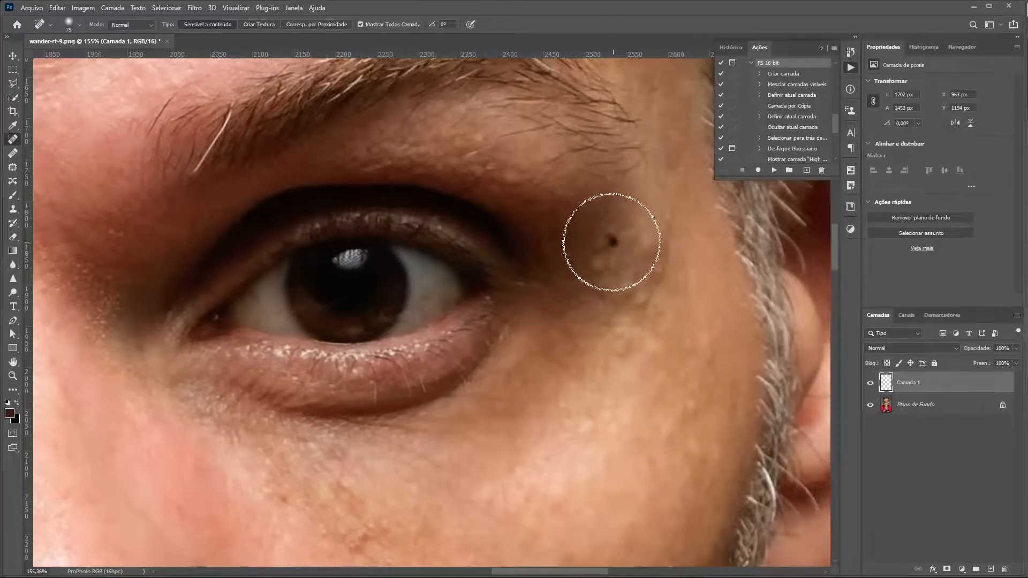
left_click(631, 239)
left_click(658, 275)
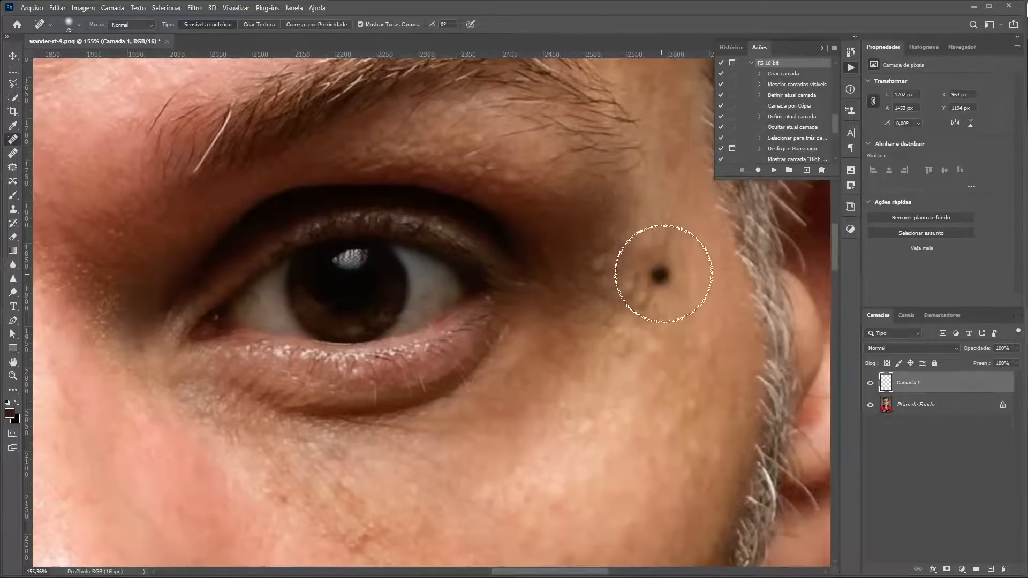
left_click(637, 297)
left_click(654, 308)
left_click(649, 286)
left_click(634, 277)
left_click(626, 289)
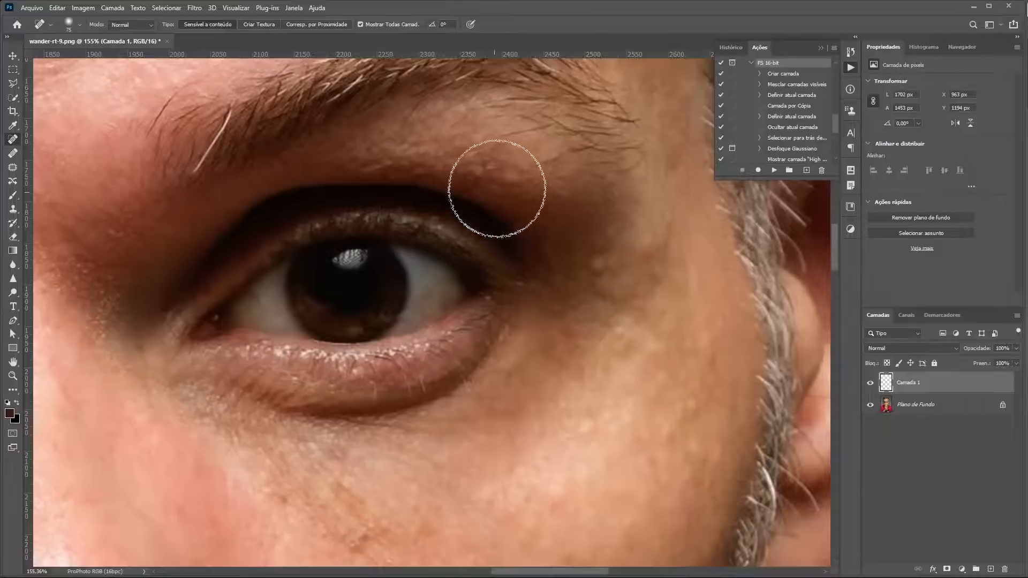
Heal the remaining marks on the right-hand upper eyelid, outer eye corner and cheekbone.
left_click(505, 180)
left_click(601, 269)
left_click(692, 406)
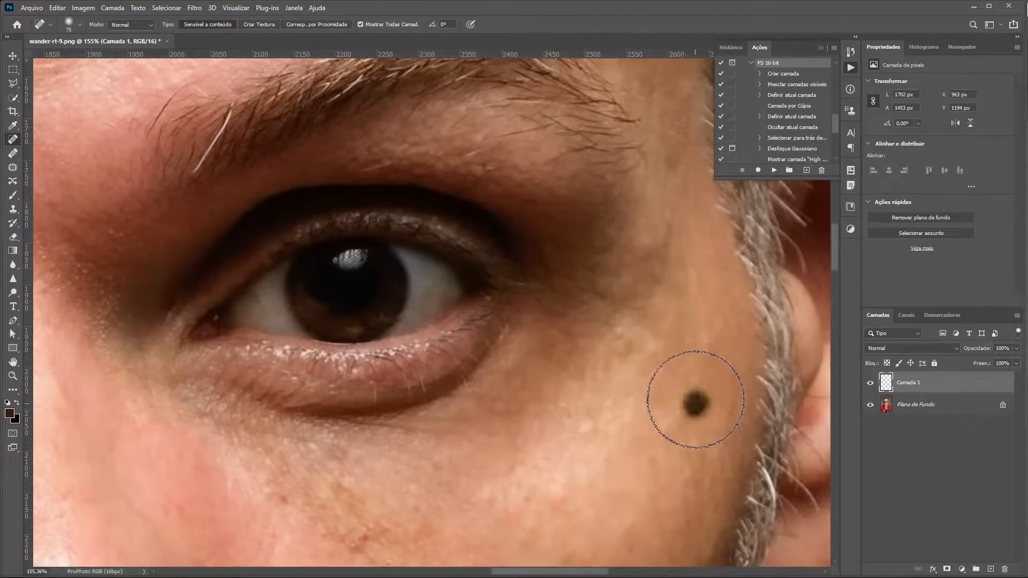
left_click(708, 354)
left_click(618, 337)
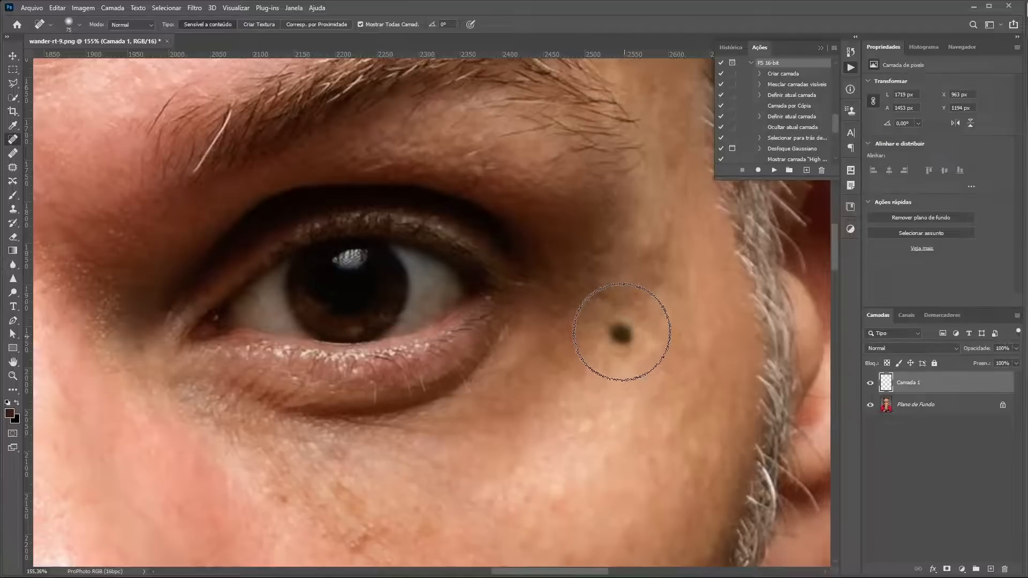
left_click(658, 274)
left_click(658, 253)
left_click(663, 370)
left_click(656, 403)
Heal the cluster of brown spots in the middle of the right-hand cheek below the eye.
mouse_move(454, 442)
left_mouse_down()
mouse_move(566, 284)
mouse_move(602, 253)
left_mouse_up()
left_click(501, 359)
left_click(521, 346)
left_click(537, 347)
left_click(535, 381)
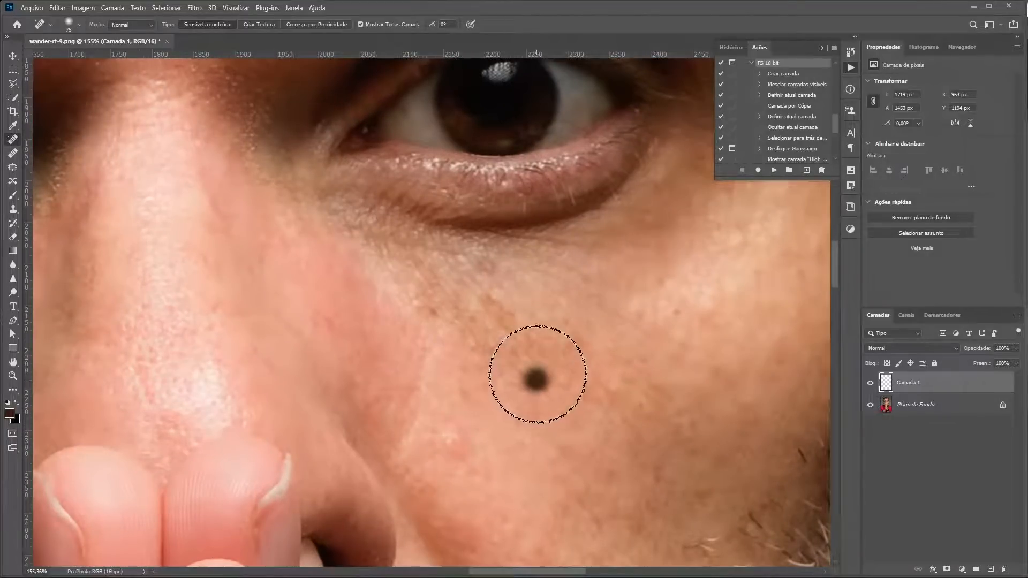
Heal the dark spots between the nose and the right-hand eye bag.
left_click(432, 317)
left_click(490, 303)
left_click(489, 271)
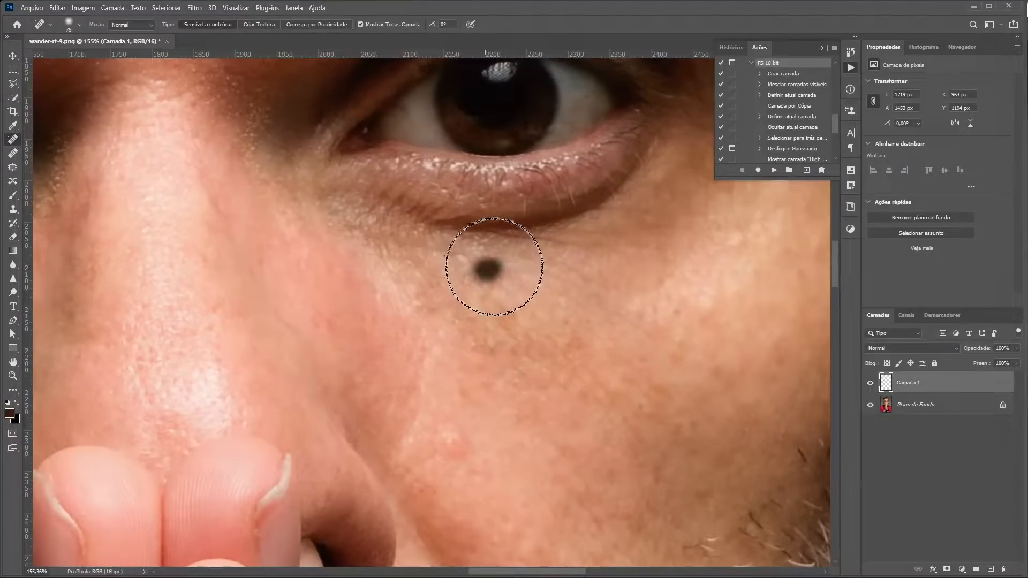
left_click(432, 308)
left_click_drag(391, 308, 420, 360)
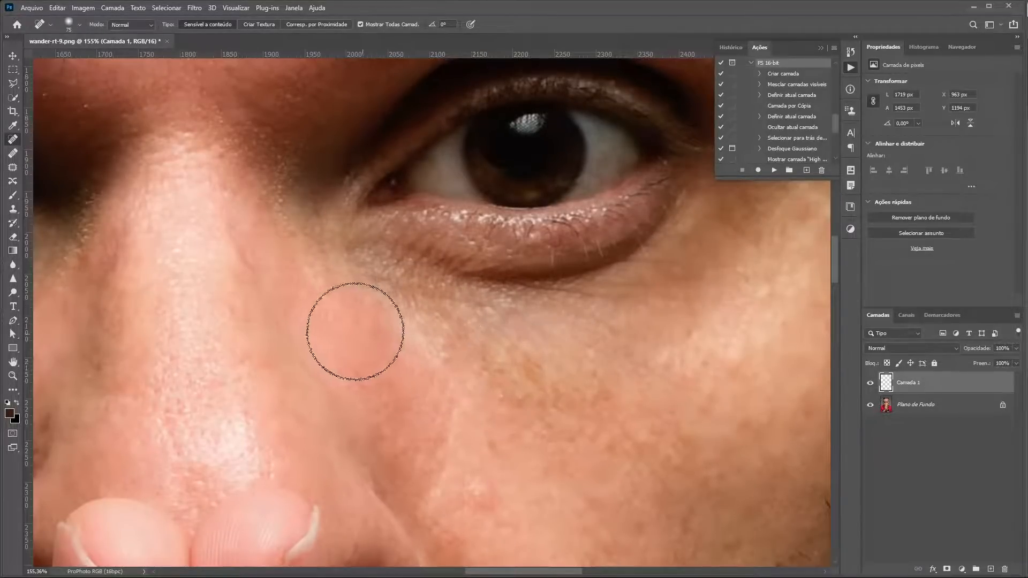
Heal the leftover freckles across the upper right-hand cheek beneath the eye.
left_click(488, 446)
left_click(501, 405)
left_click(520, 401)
left_click(499, 398)
left_click(550, 392)
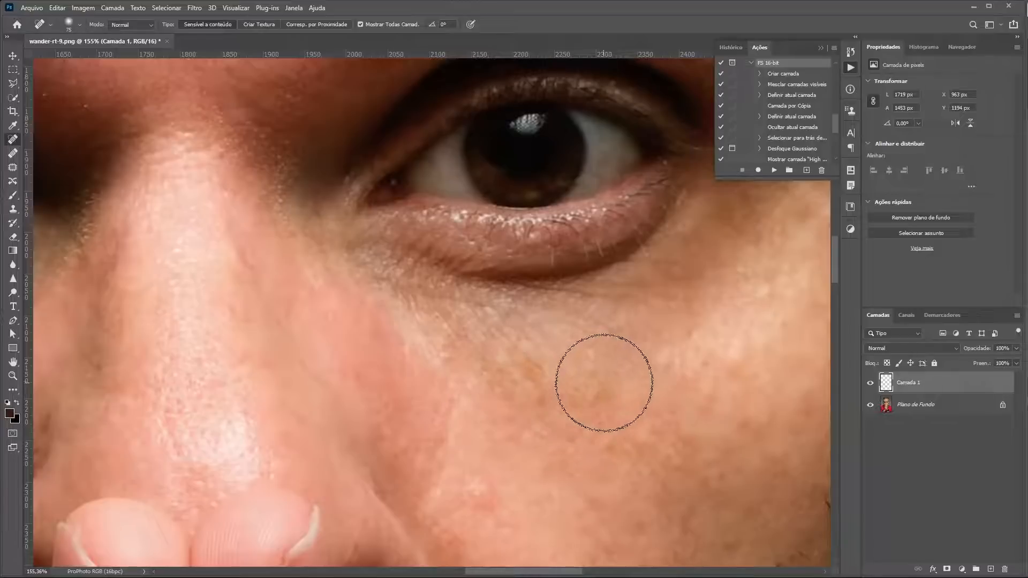
left_click(592, 374)
left_click(617, 369)
Heal the reddish spots on the lower right-hand cheek beside the nostril.
left_click(481, 491)
left_click(503, 525)
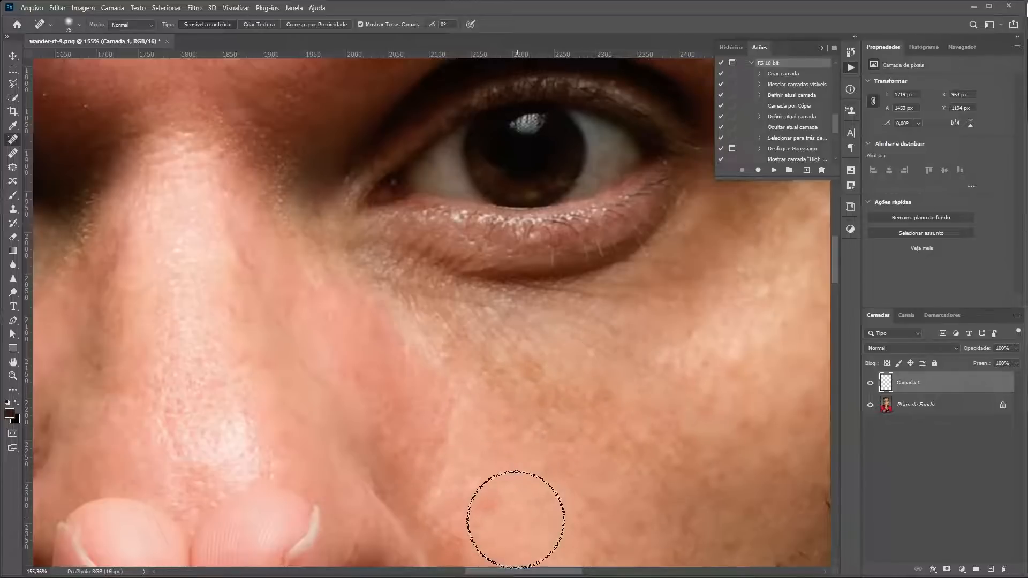
mouse_move(532, 459)
left_mouse_down()
mouse_move(467, 366)
mouse_move(418, 336)
left_mouse_up()
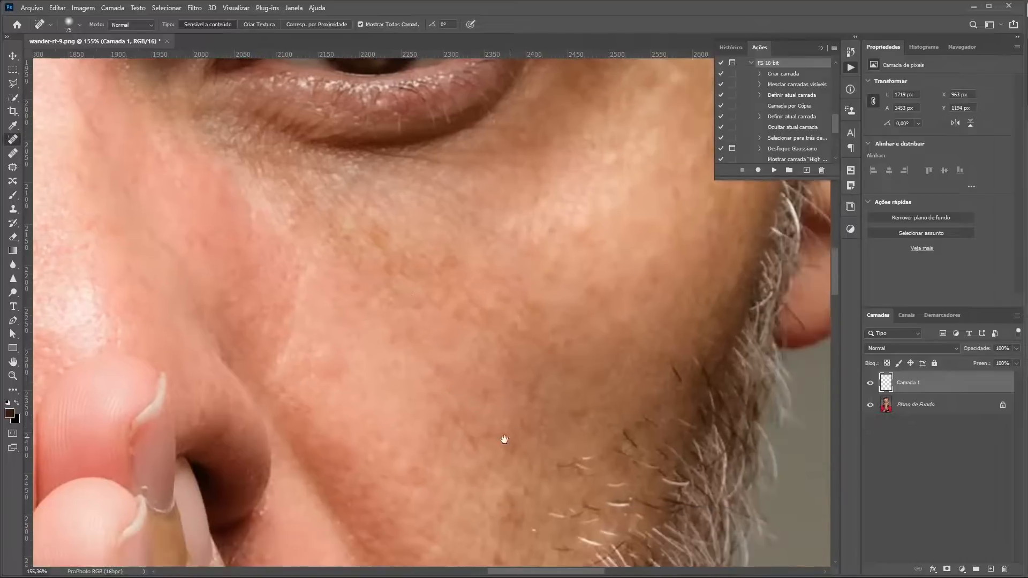
left_click(413, 471)
left_click_drag(454, 279, 458, 374)
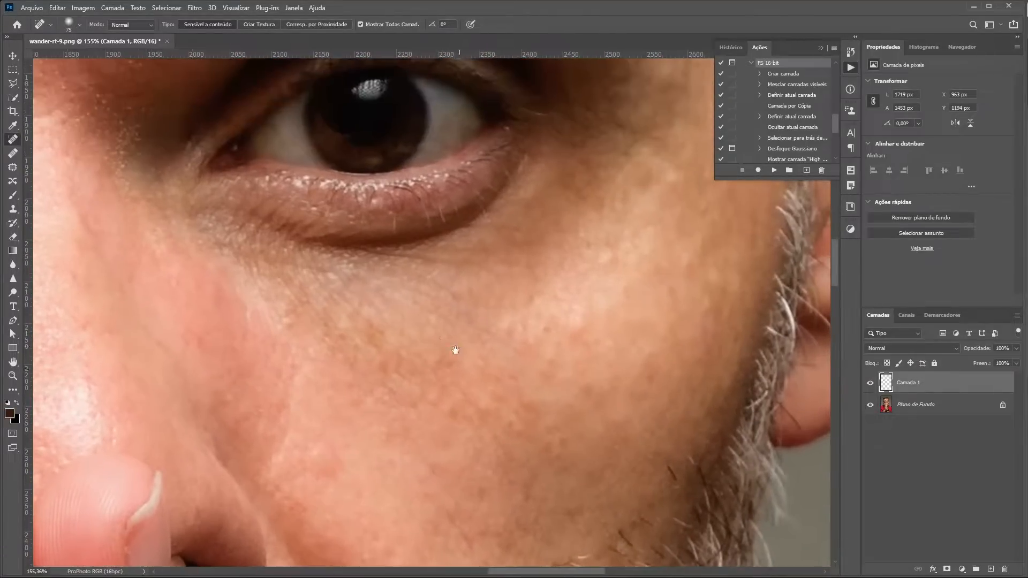
Heal the remaining small spots on the outer right-hand cheek toward the ear.
left_click_drag(615, 367, 545, 418)
left_click(625, 316)
left_click(656, 334)
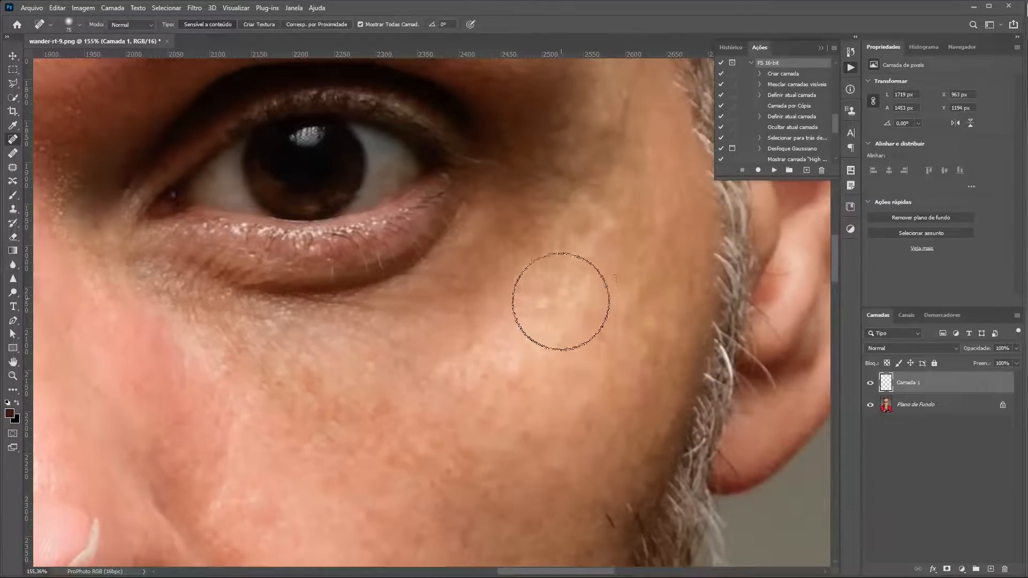
Heal the specks beneath the inner end of the right-hand eyebrow, beside the top of the nose bridge.
mouse_move(381, 363)
left_mouse_down()
mouse_move(448, 424)
mouse_move(499, 506)
mouse_move(528, 476)
mouse_move(559, 482)
left_mouse_up()
left_click_drag(458, 462, 562, 394)
left_click_drag(487, 378, 453, 358)
left_click_drag(488, 285, 476, 286)
left_click_drag(518, 236, 518, 241)
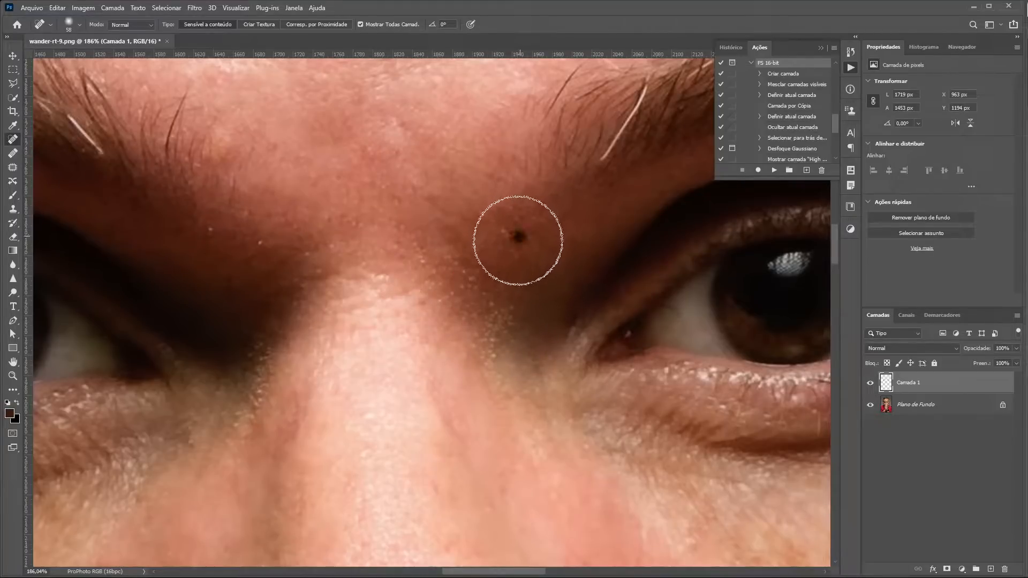
left_click(503, 231)
left_click(516, 218)
left_click(534, 218)
left_click(538, 249)
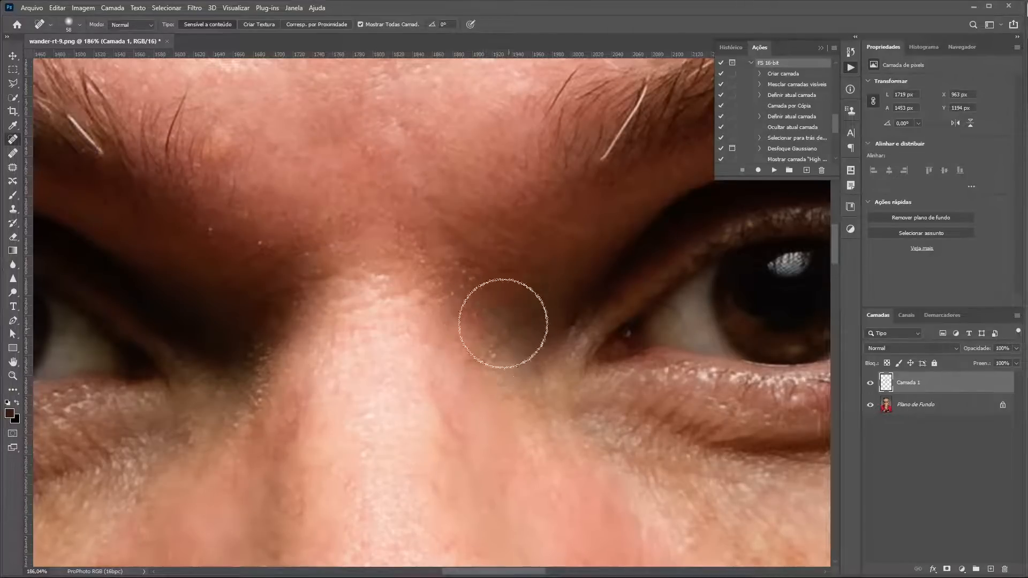
Heal the pale flecks along the side of the nose bridge facing the right-hand eye.
left_click(496, 373)
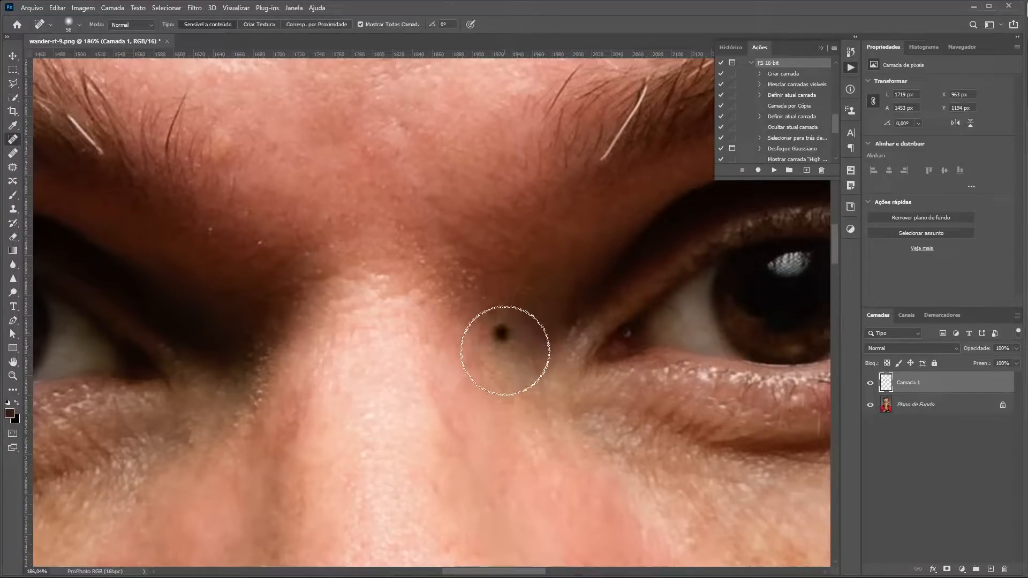
left_click(528, 356)
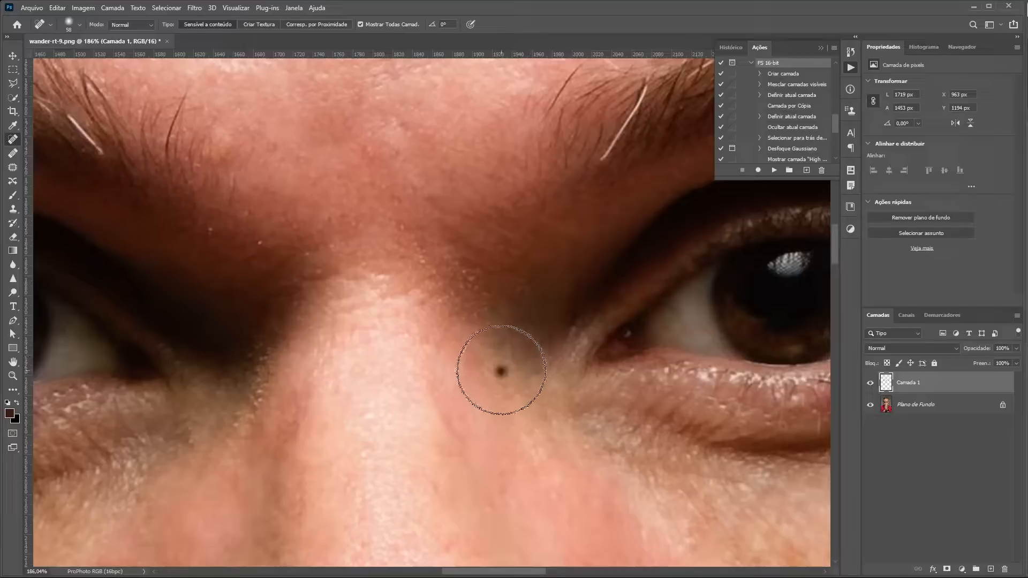
left_click(448, 262)
left_click(469, 270)
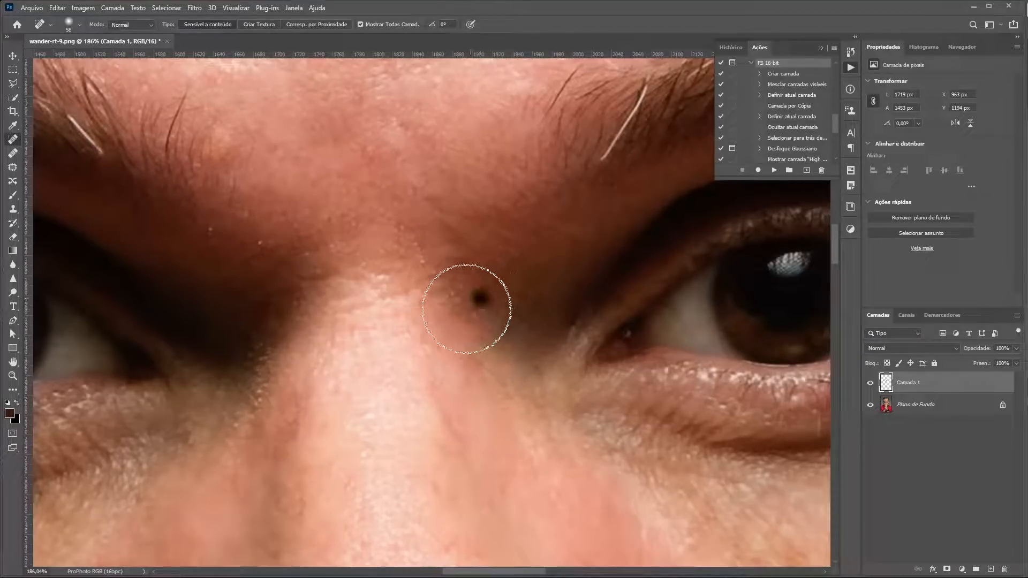
left_click(425, 277)
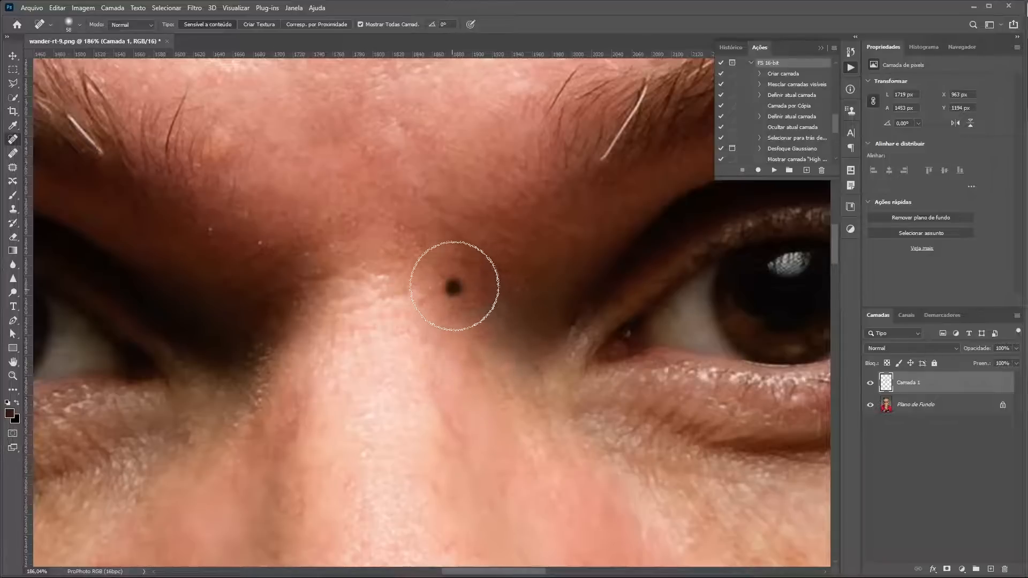
Heal the leftover specks around the inner corner of the right-hand eye and the skin just below it.
left_click(519, 252)
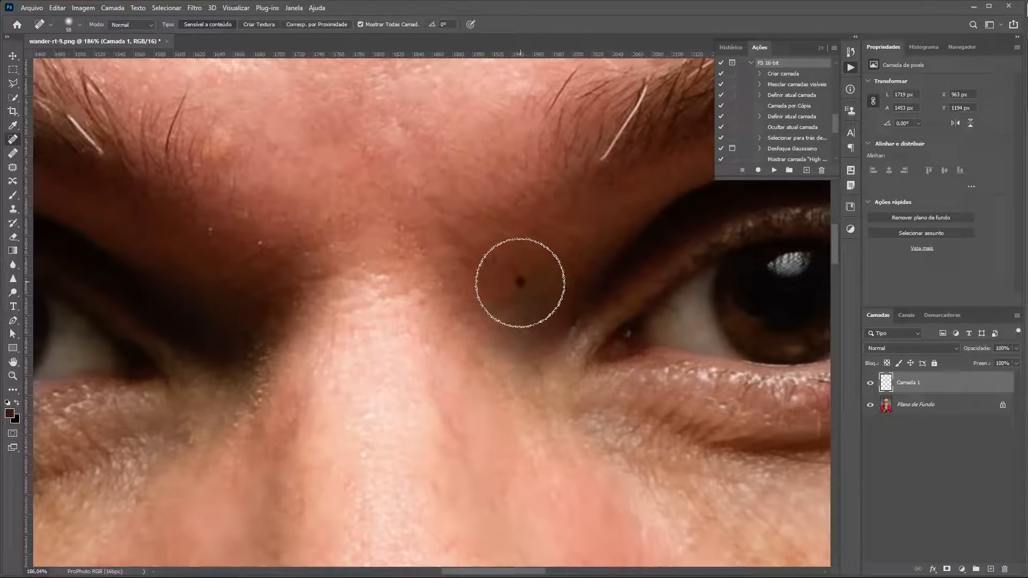
left_click(489, 362)
left_click(500, 346)
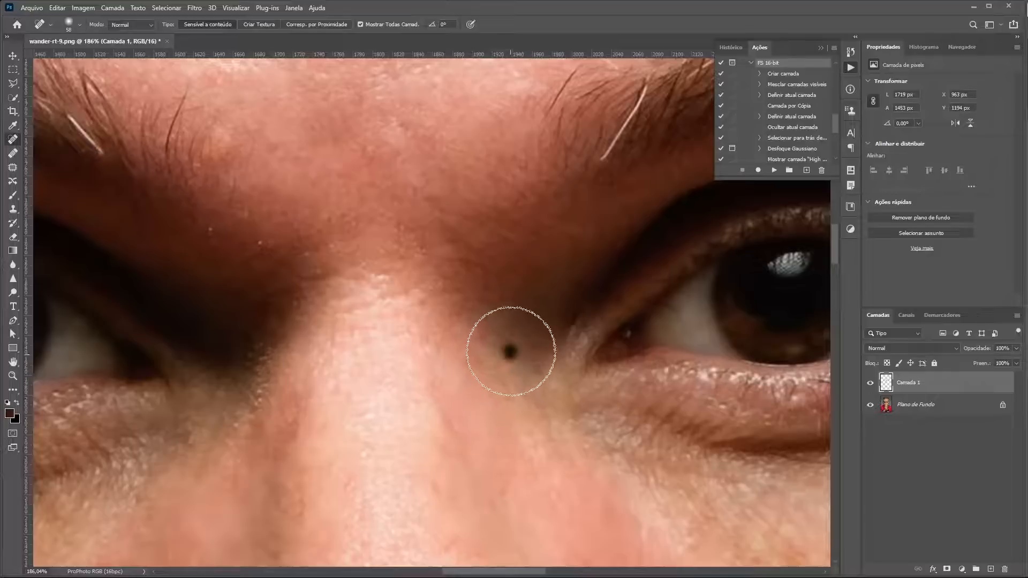
left_click(517, 360)
left_click(504, 348)
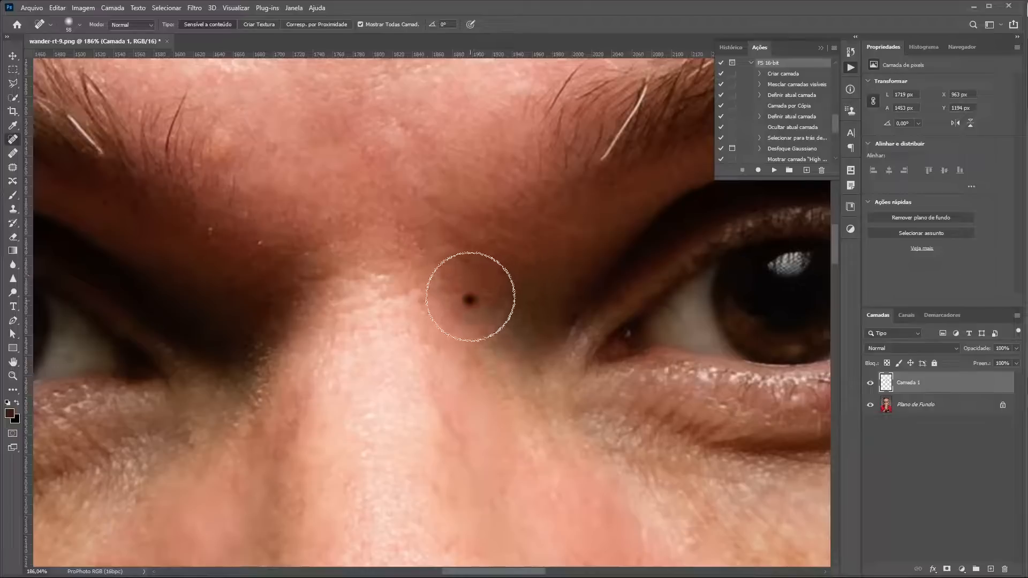
left_click_drag(580, 448, 560, 387)
left_click(570, 392)
Heal the white specks between the left-hand eyebrow's inner end and the nose bridge.
left_click_drag(617, 369, 452, 341)
mouse_move(586, 382)
left_mouse_down()
mouse_move(544, 408)
mouse_move(555, 422)
mouse_move(557, 408)
mouse_move(530, 395)
mouse_move(572, 393)
mouse_move(588, 371)
left_mouse_up()
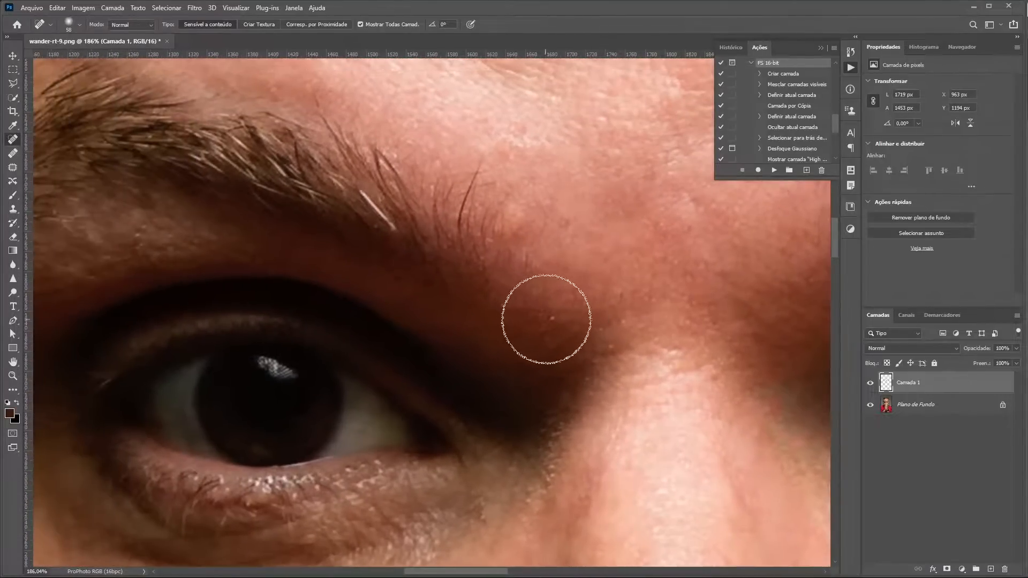
left_click(552, 322)
left_click(497, 306)
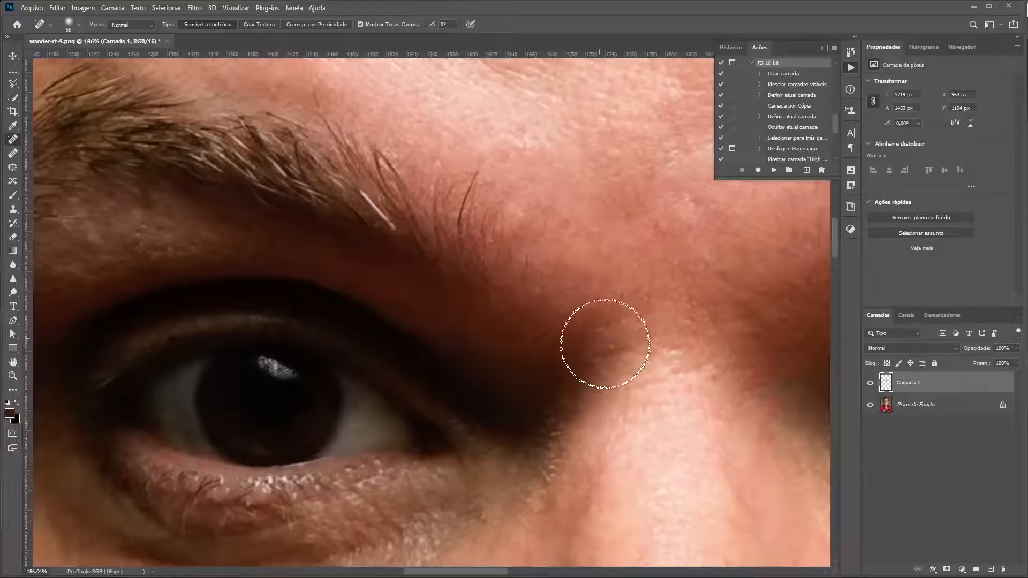
left_click(621, 322)
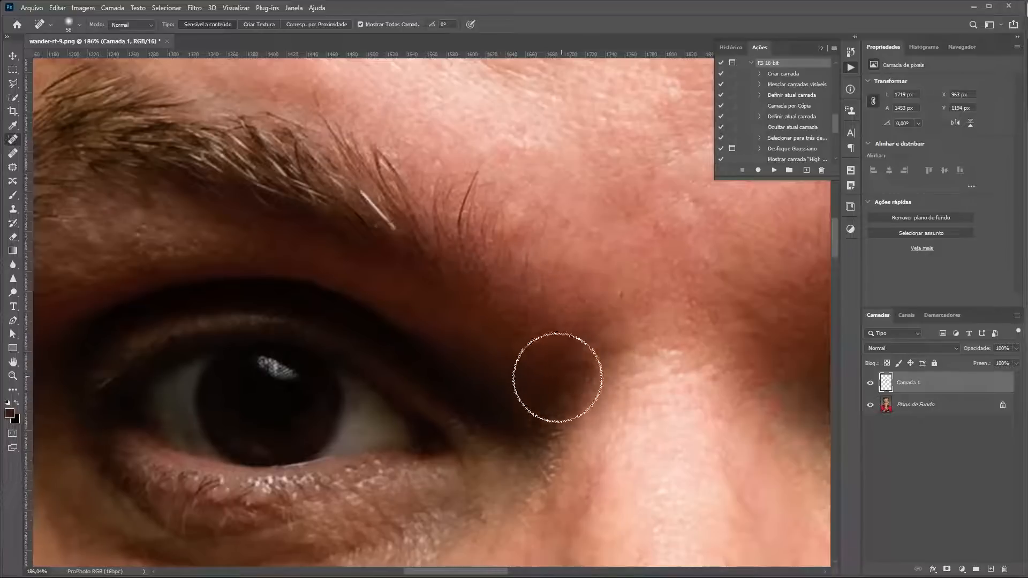
Heal the pale flecks beside the nose, just below the inner corner of the left-hand eye.
mouse_move(533, 410)
left_mouse_down()
mouse_move(598, 319)
mouse_move(623, 334)
left_mouse_up()
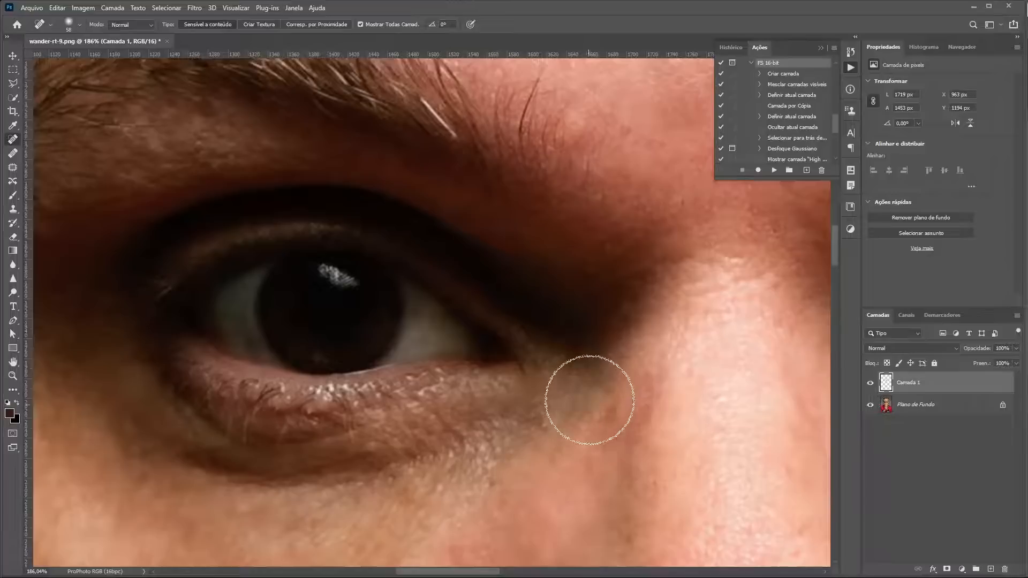
left_click(585, 429)
left_click(592, 443)
left_click(599, 424)
left_click(583, 425)
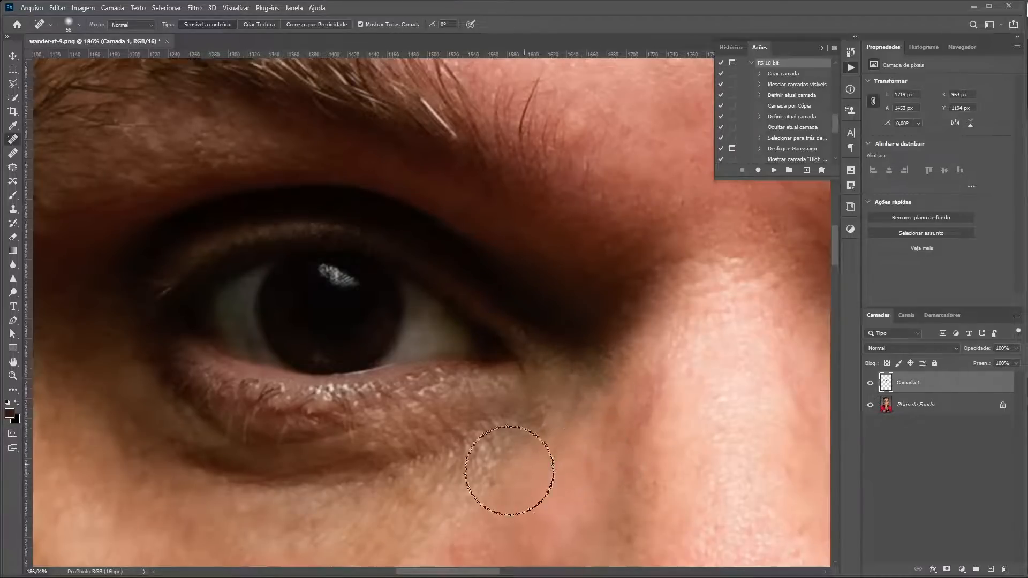
Heal the small marks along the shadowed edge of the nose bridge beside the left-hand eye.
left_click(651, 275)
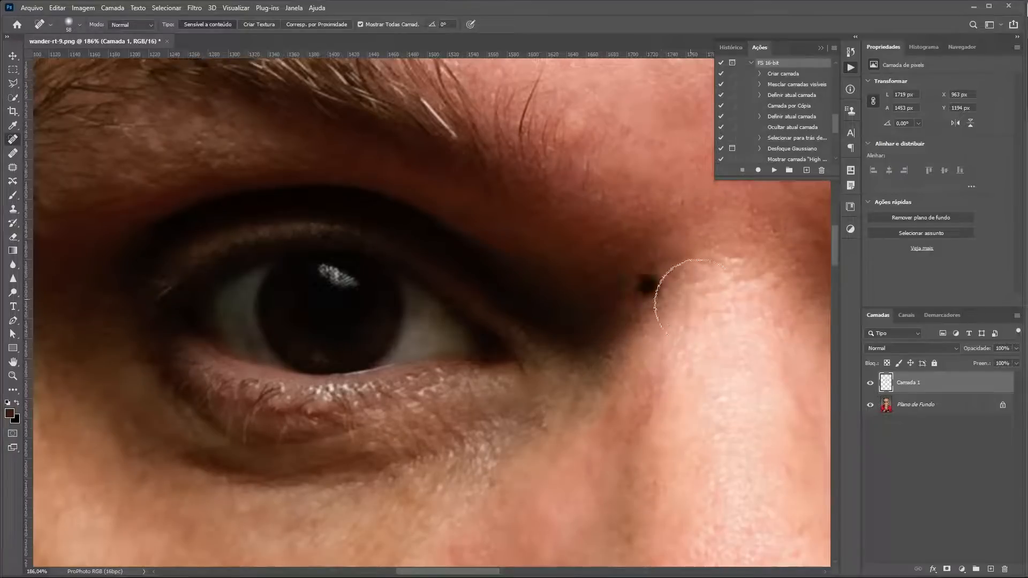
left_click(650, 295)
left_click(652, 300)
left_click(651, 303)
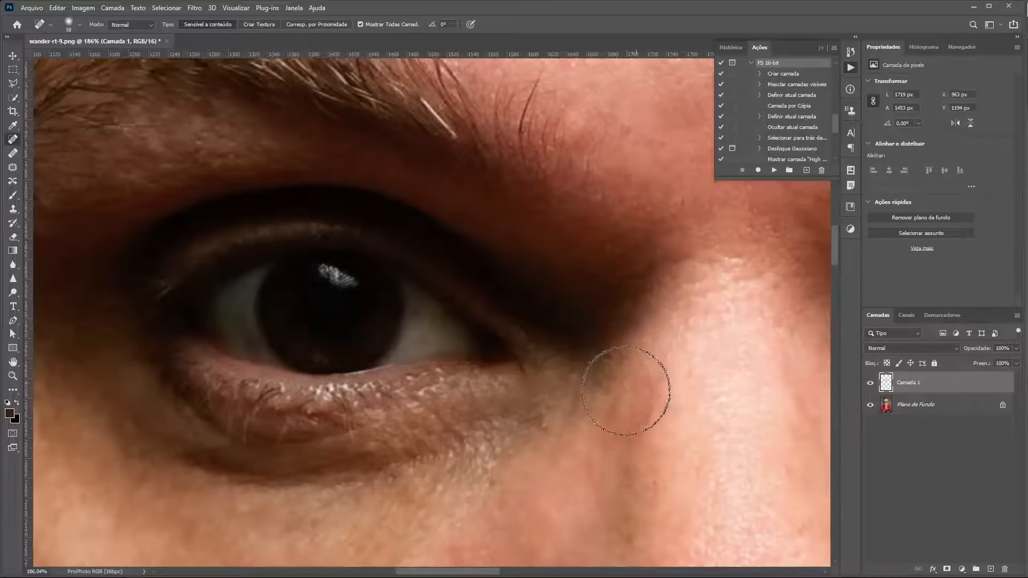
left_click(625, 361)
left_click(643, 358)
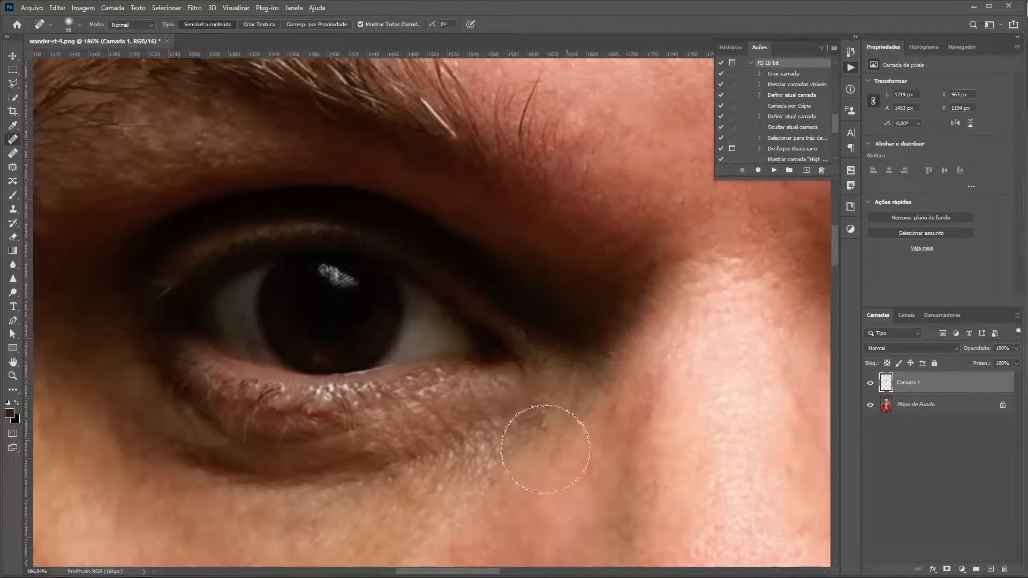
Heal the spots in the forehead folds above the left-hand eyebrow.
mouse_move(535, 400)
left_mouse_down()
mouse_move(578, 373)
mouse_move(522, 385)
mouse_move(543, 397)
mouse_move(533, 400)
mouse_move(561, 385)
mouse_move(540, 307)
mouse_move(528, 368)
left_mouse_up()
left_click_drag(519, 305, 571, 281)
left_click_drag(507, 284, 512, 278)
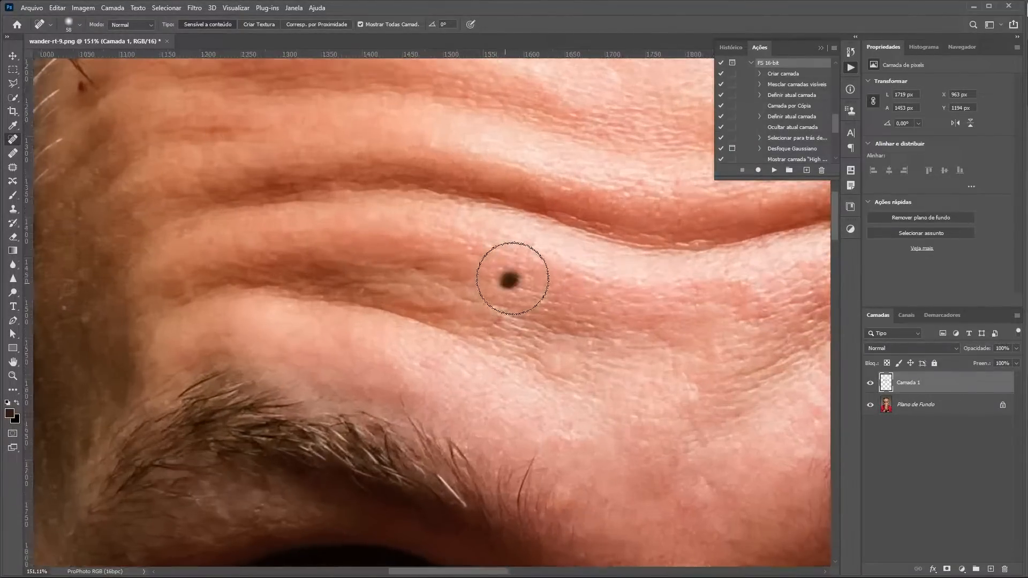
left_click(415, 270)
left_click(459, 279)
Heal the blemishes between the eyebrows and beside the inner end of the left-hand eyebrow.
mouse_move(603, 328)
left_mouse_down()
mouse_move(644, 322)
mouse_move(589, 328)
left_mouse_up()
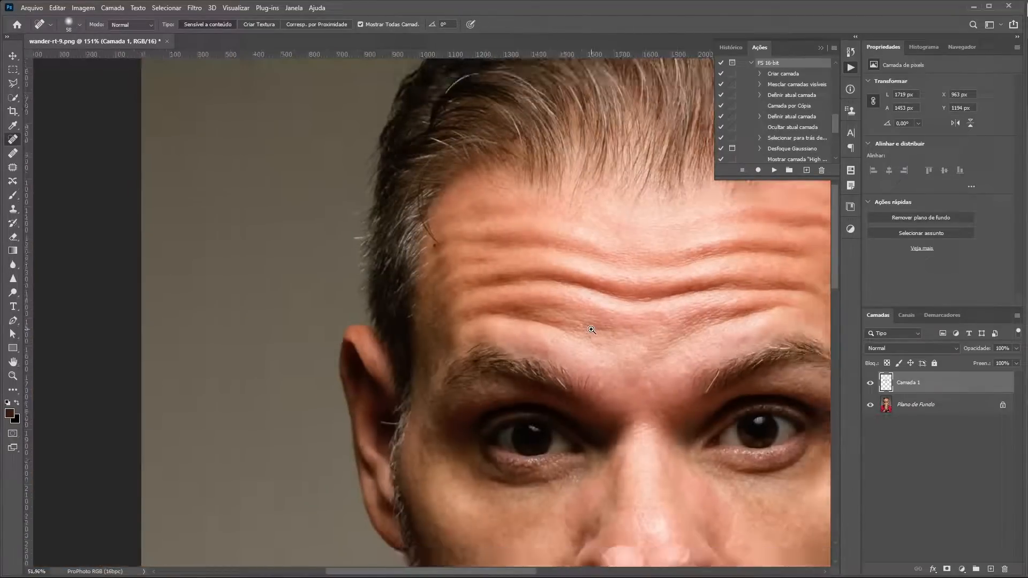
left_click_drag(699, 312, 615, 327)
left_click_drag(537, 512, 553, 321)
left_click(441, 264)
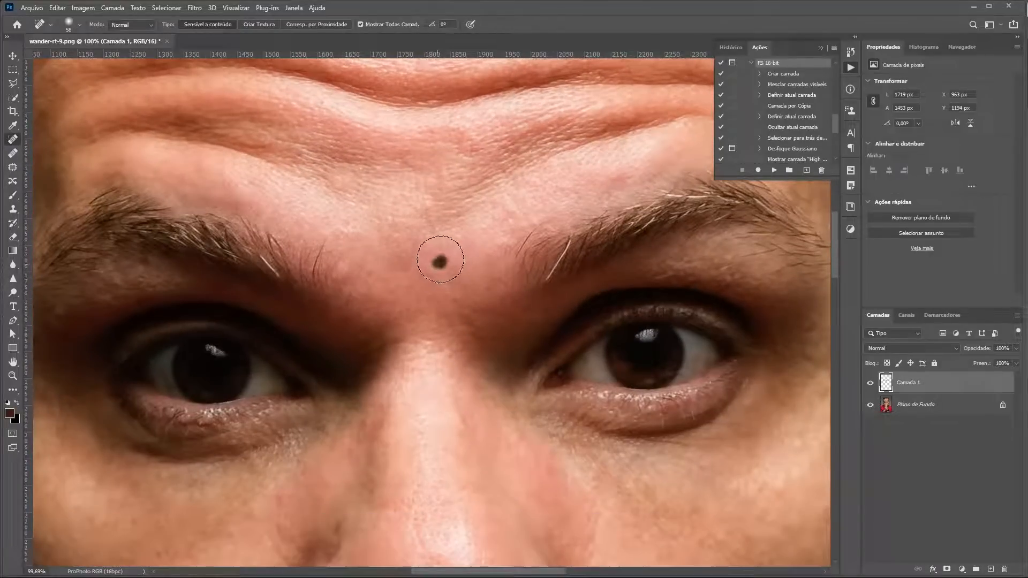
left_click_drag(348, 272, 356, 277)
left_click(344, 271)
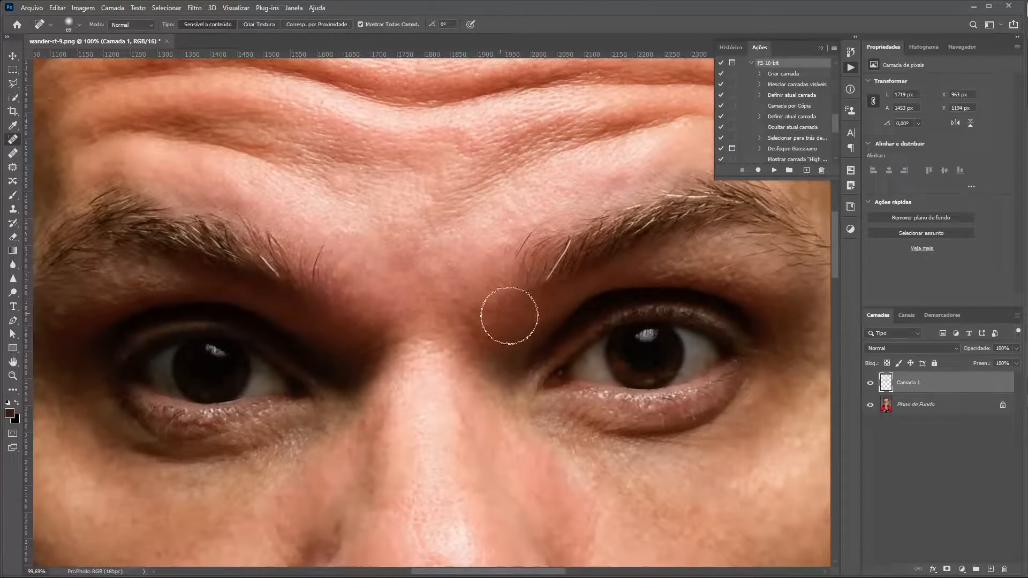
Heal the spots on the left-hand cheek below the eye bag and toward the sideburn.
mouse_move(591, 470)
left_mouse_down()
mouse_move(465, 420)
mouse_move(499, 330)
mouse_move(467, 305)
mouse_move(472, 345)
mouse_move(450, 275)
mouse_move(575, 307)
left_mouse_up()
mouse_move(388, 301)
left_mouse_down()
mouse_move(497, 358)
mouse_move(535, 348)
mouse_move(566, 372)
mouse_move(539, 406)
left_mouse_up()
left_click(389, 294)
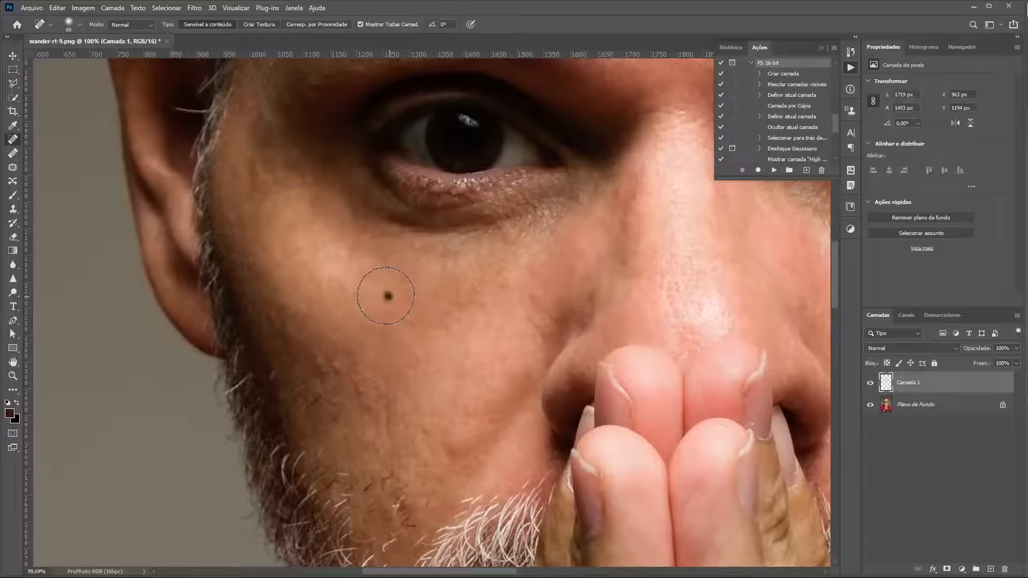
left_click(313, 363)
left_click(339, 366)
Enlarge the healing brush and heal the remaining marks across the middle and lower left-hand cheek.
left_click_drag(341, 373, 371, 358)
key("bracketright")
left_click(311, 357)
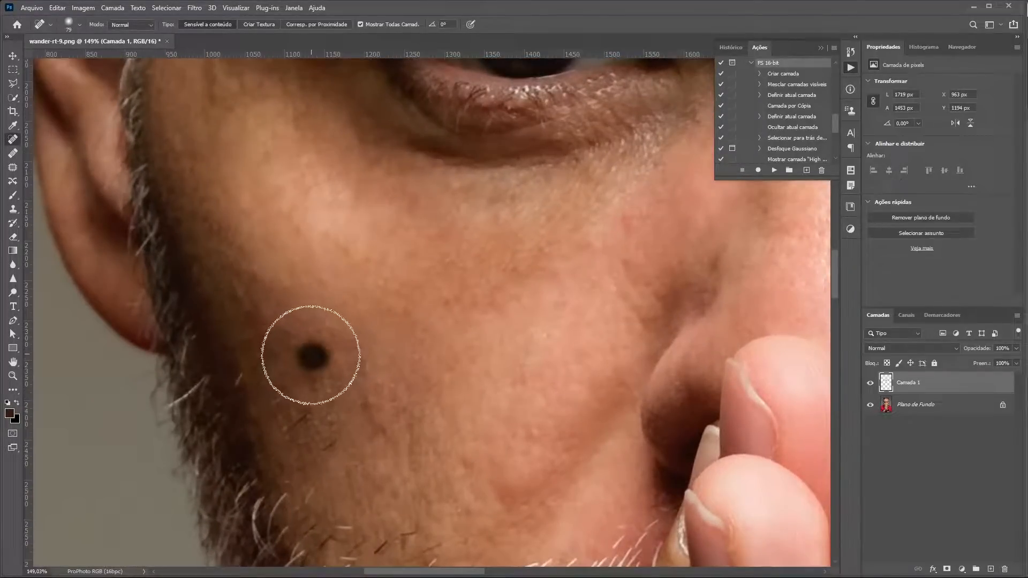
left_click(374, 412)
left_click(386, 431)
left_click(463, 462)
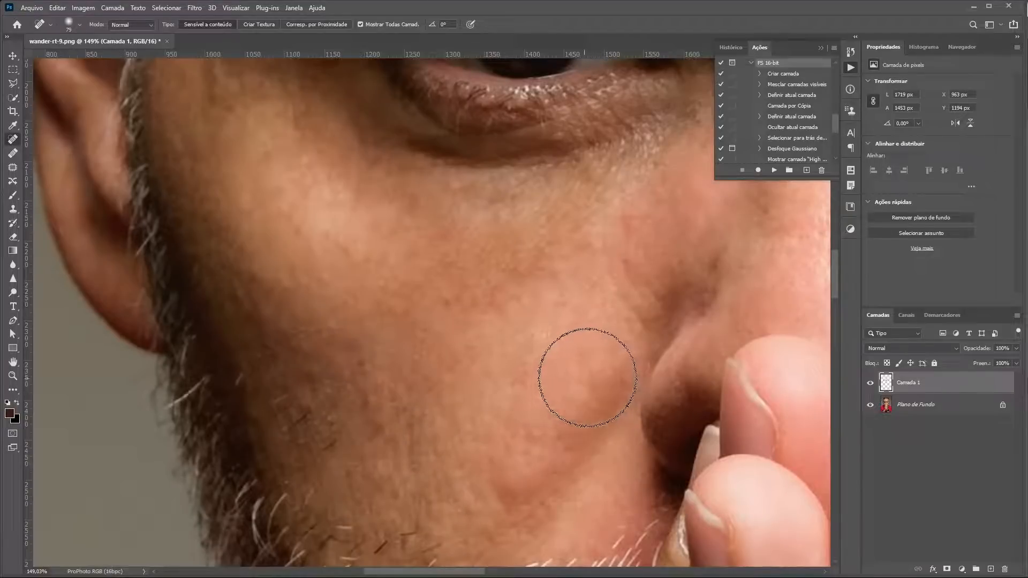
left_click(493, 270)
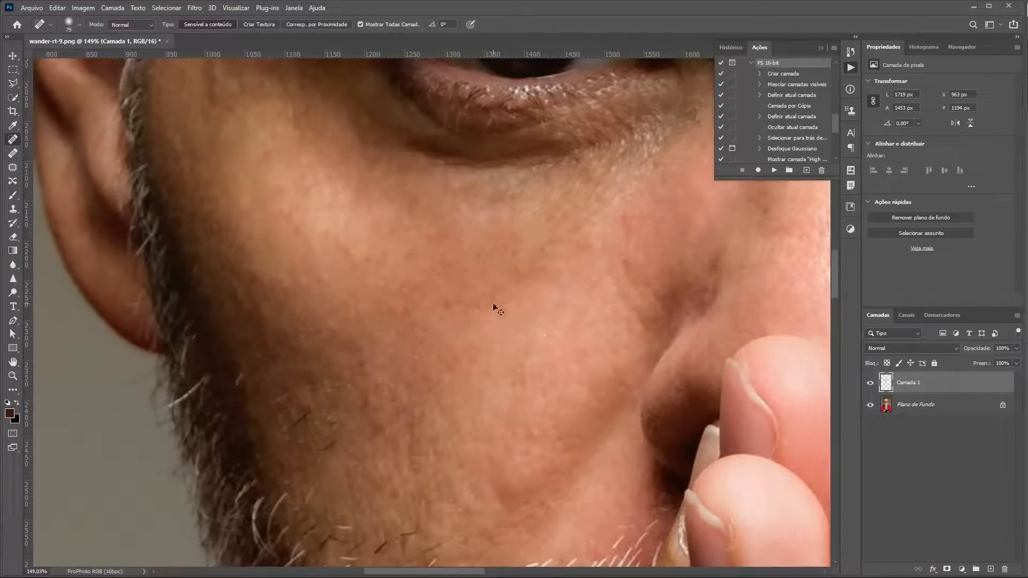
Heal the blemishes on the lower left-hand cheek between the nostril and the moustache using a larger brush.
key("ctrl+0")
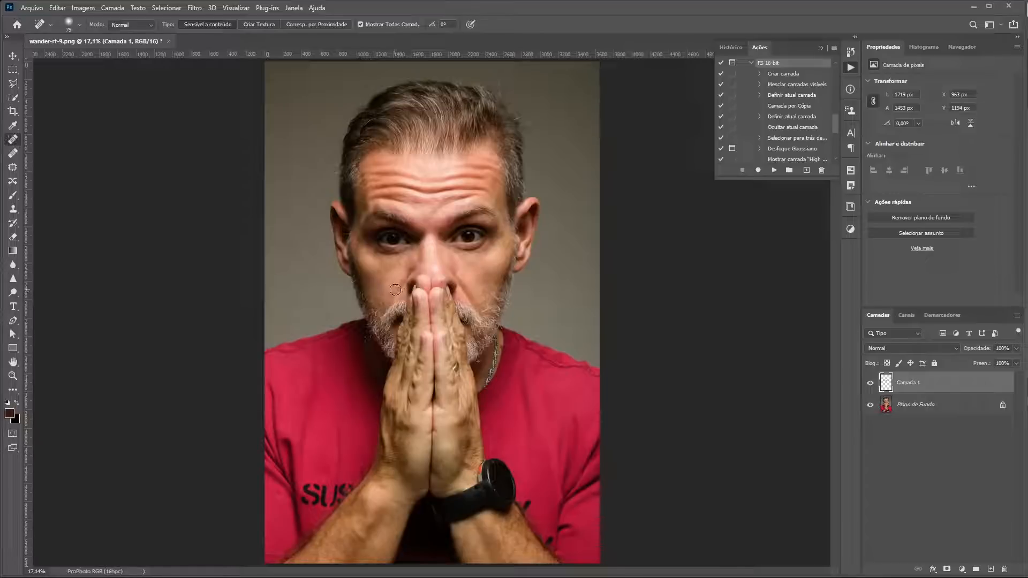
scroll(394, 289, "up", 7)
left_click(397, 317)
left_click_drag(395, 313, 409, 313)
left_click(373, 329)
left_click(386, 313)
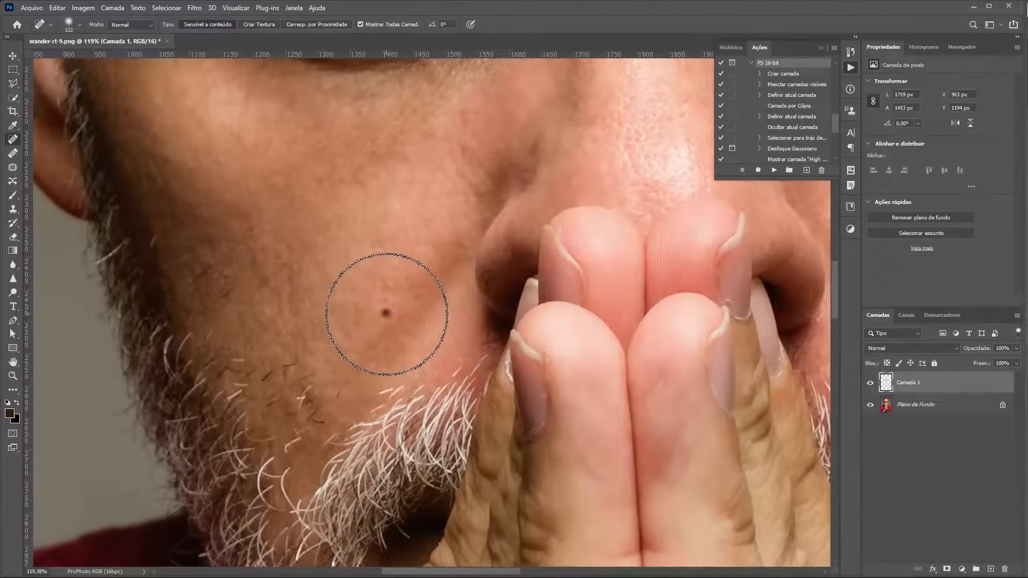
left_click(381, 279)
left_click(394, 281)
left_click(480, 316)
Toggle the visibility of the healing layer Camada 1 to compare the face before and after retouching.
key("ctrl+0")
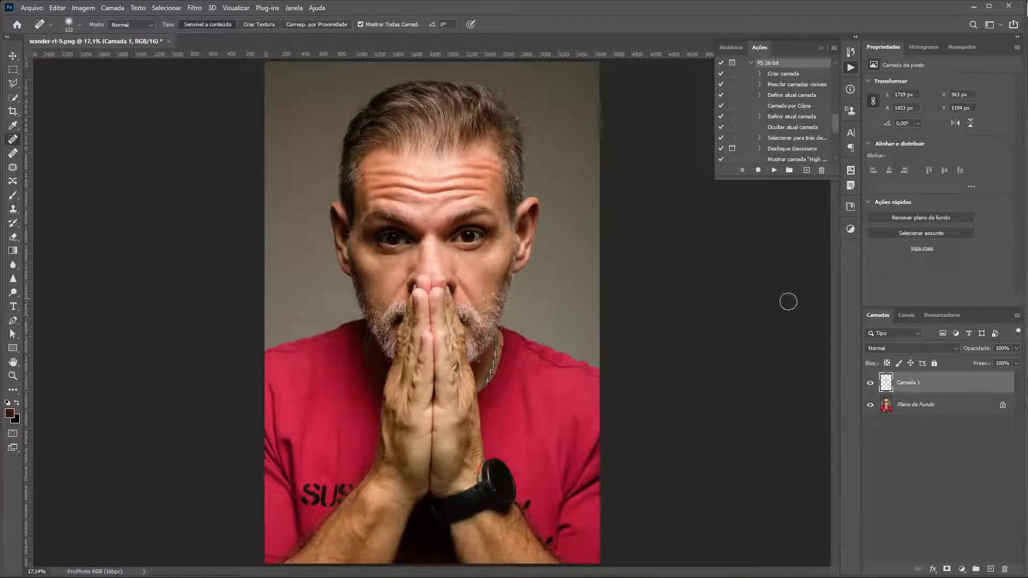
left_click(870, 383)
left_click_drag(442, 244, 719, 326)
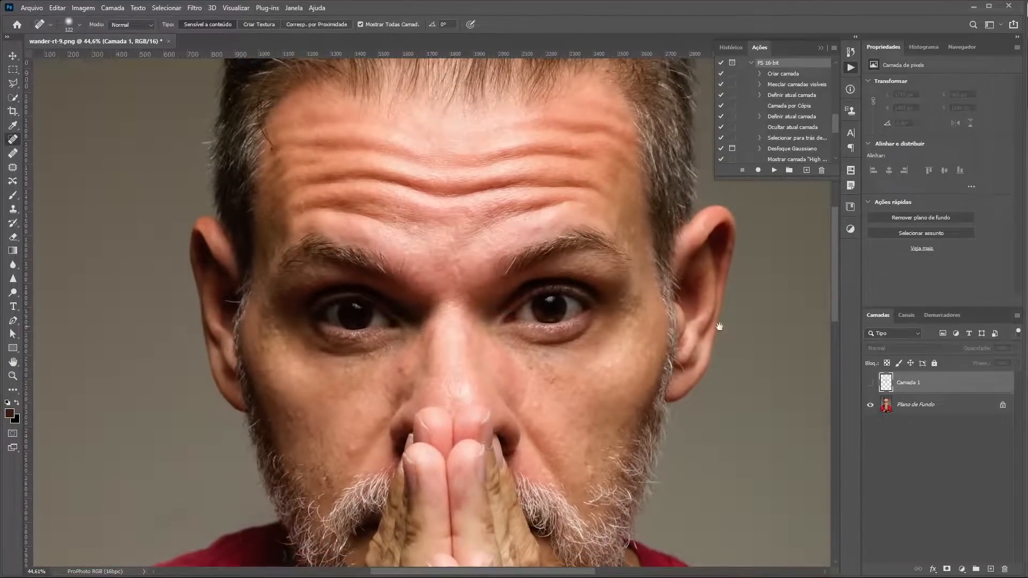
left_click(870, 383)
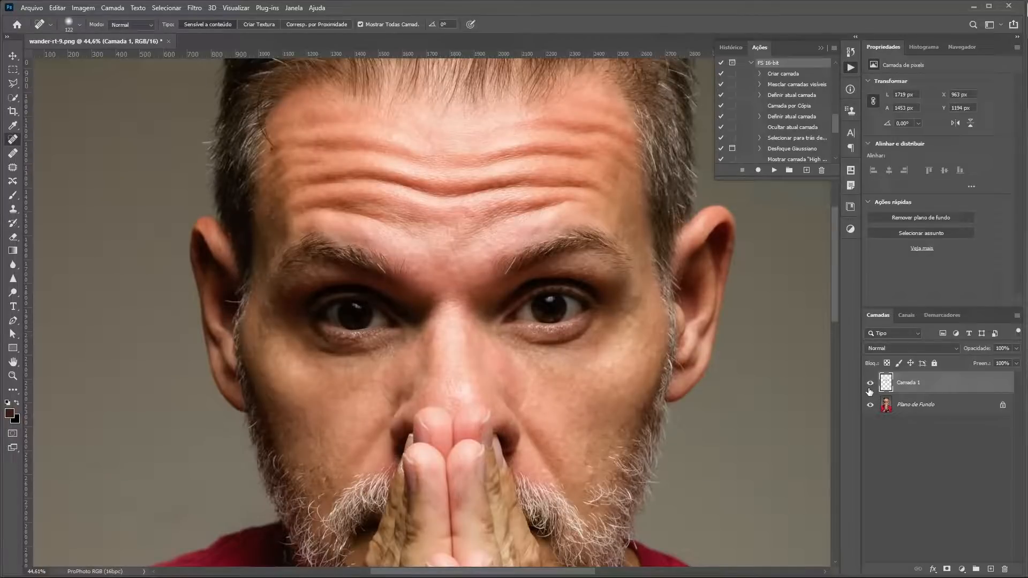
left_click(870, 384)
left_click(870, 383)
left_click(870, 383)
Merge the healing layer into the background and run the FS 16-bit action with a Gaussian Blur radius of 8.6 pixels.
key("Delete")
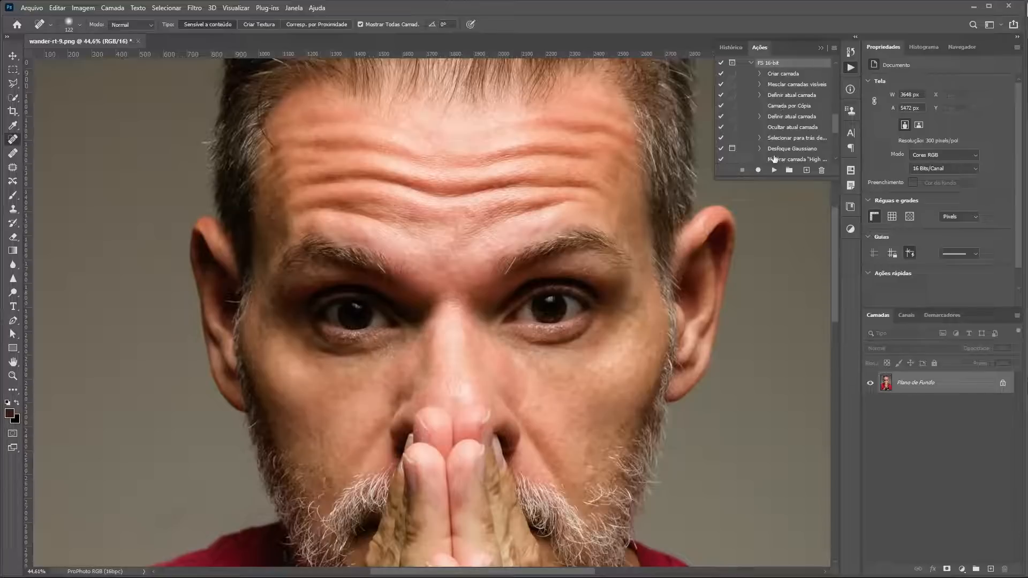
left_click(774, 170)
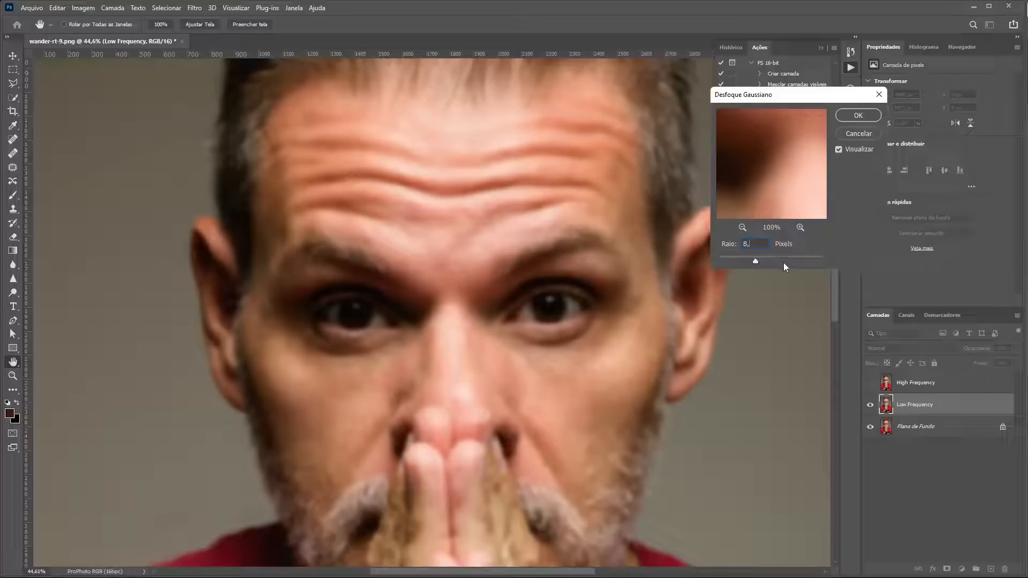
left_click_drag(774, 203, 792, 148)
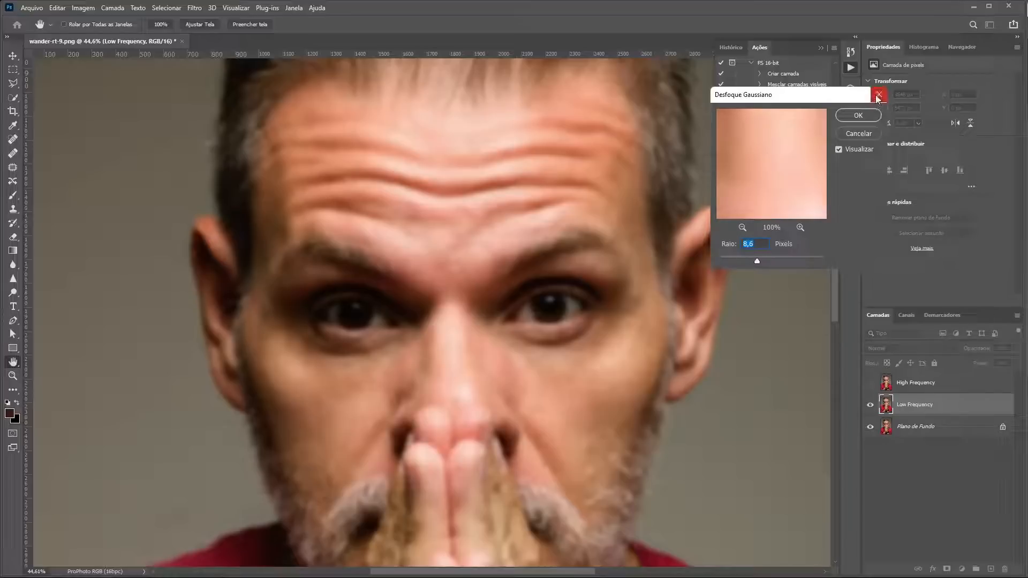
left_click(858, 116)
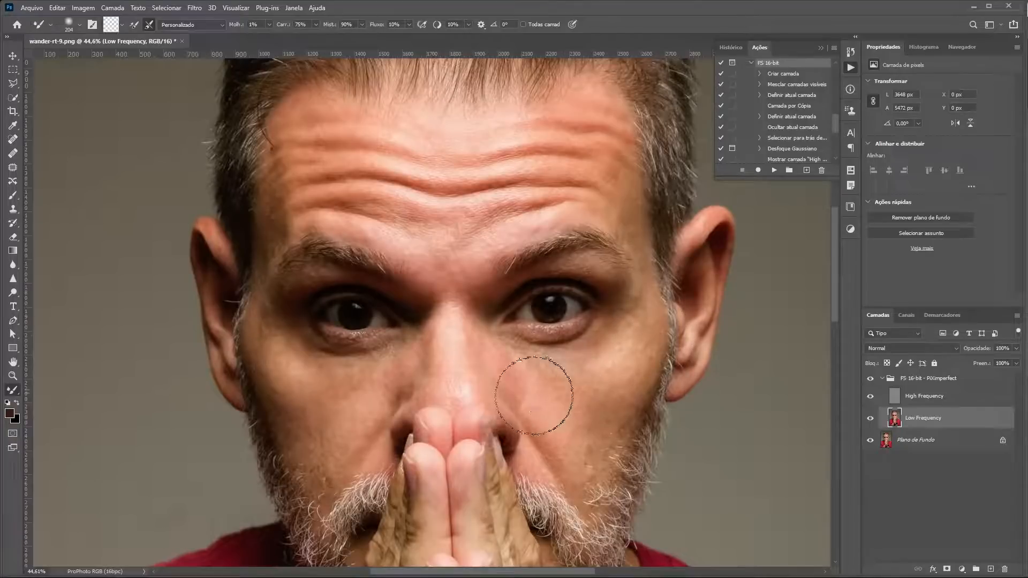
Smooth the skin tones of the right-hand cheek below the eye on the Low Frequency layer using an 82 px Mixer Brush.
scroll(558, 363, "up", 5)
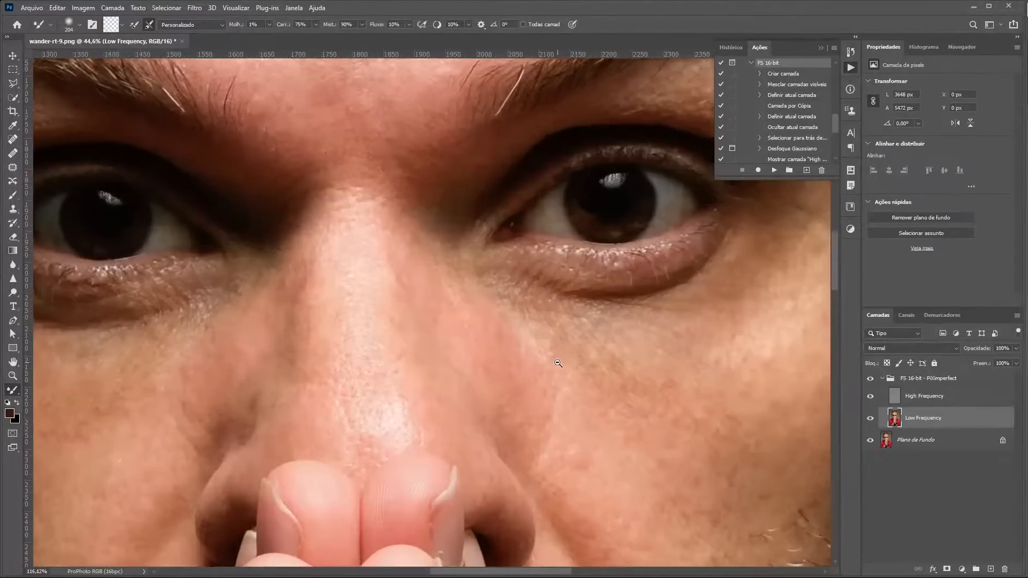
scroll(558, 363, "up", 1)
scroll(557, 362, "down", 2)
left_click_drag(618, 380, 509, 338)
left_click_drag(531, 384, 499, 395)
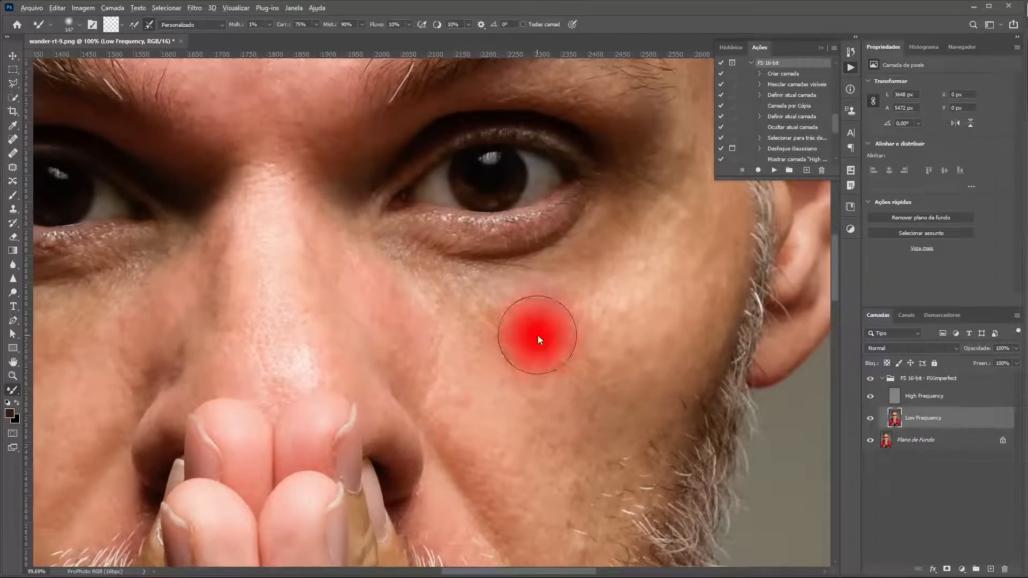
left_click_drag(486, 332, 414, 317)
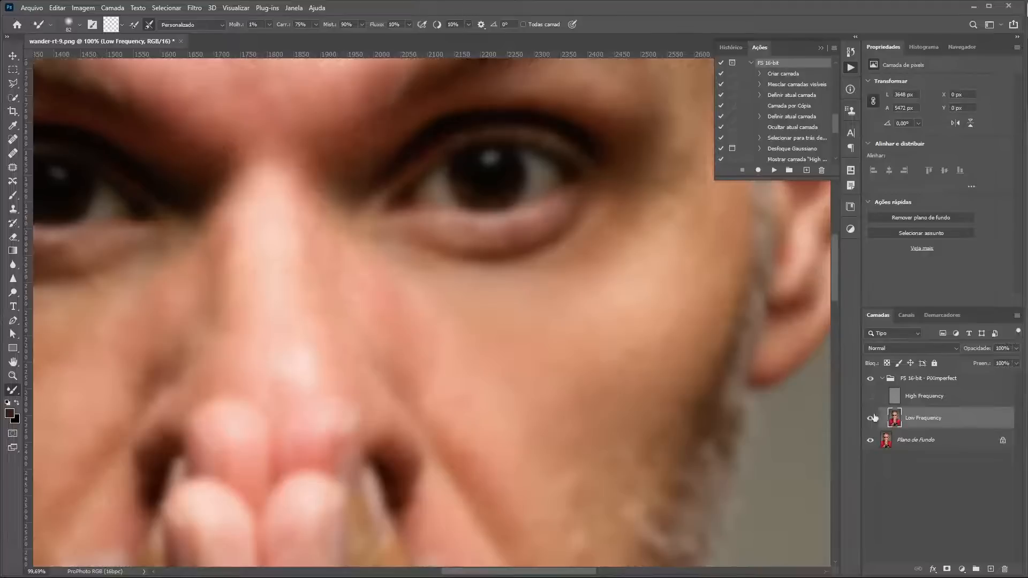
mouse_move(584, 324)
left_mouse_down()
mouse_move(608, 321)
mouse_move(574, 324)
left_mouse_up()
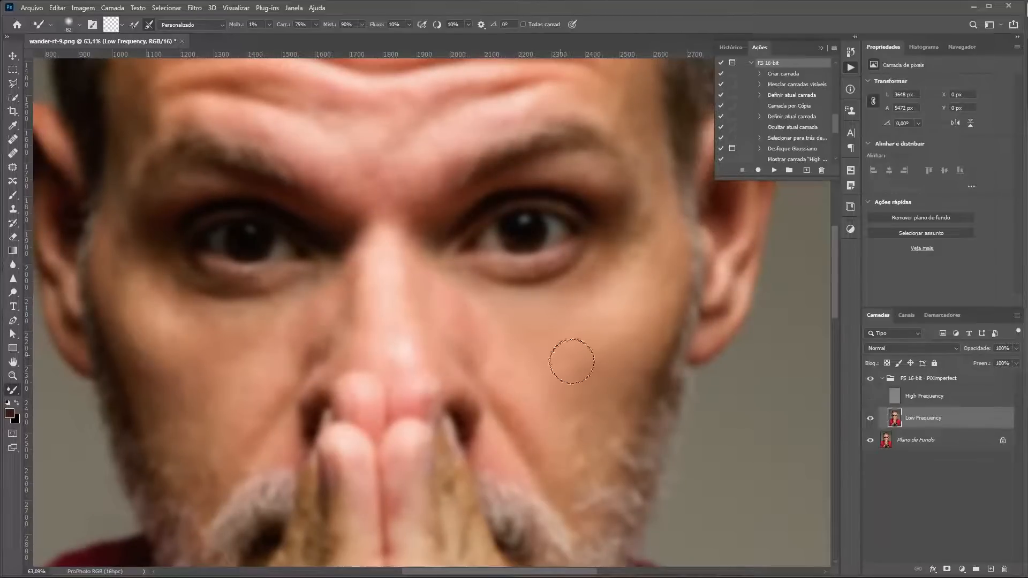
Toggle the visibility of the Low Frequency layer and of the FS 16-bit - PiXimperfect group to compare the skin before and after smoothing.
left_click(870, 419)
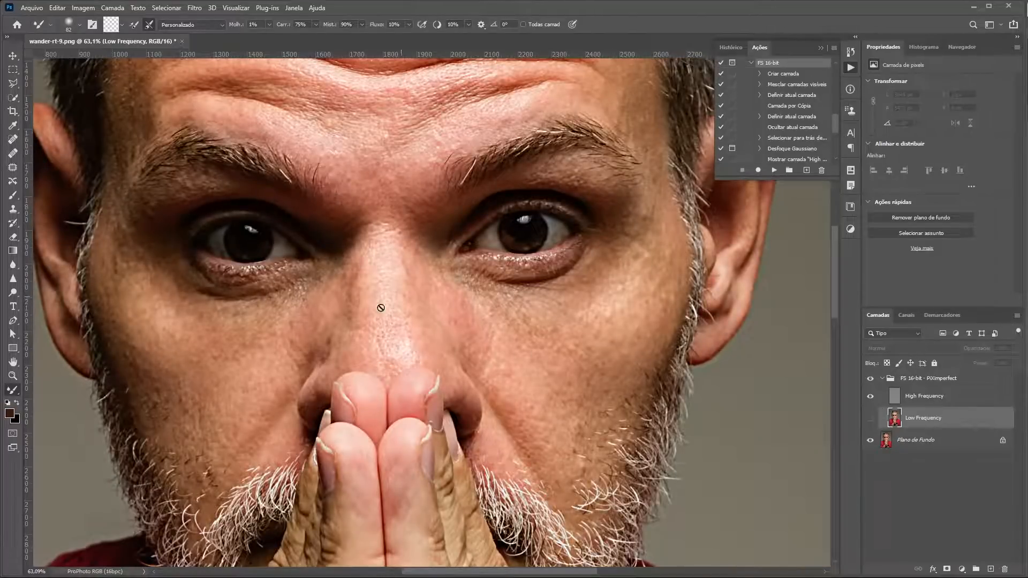
left_click(871, 419)
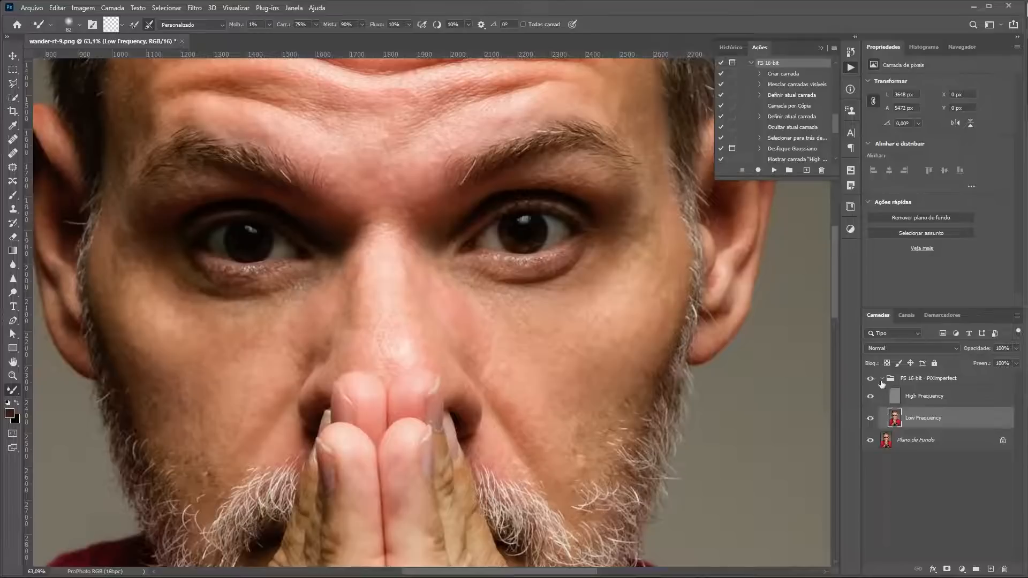
left_click(875, 383)
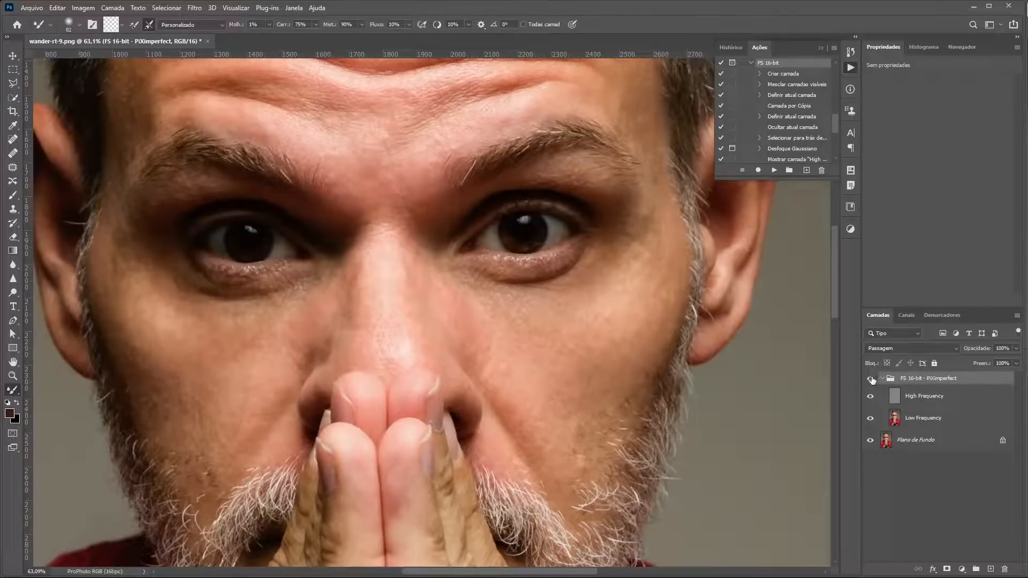
left_click(869, 380)
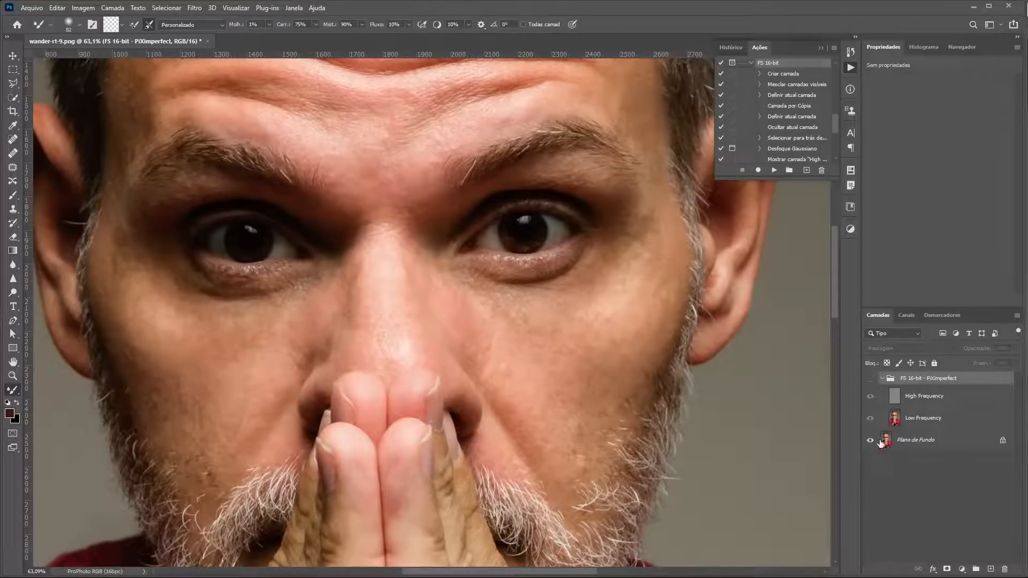
left_click(871, 378)
left_click(871, 379)
left_click(870, 378)
Blend the tones of the right-hand cheek, the nose bridge and the left-hand cheek on the Low Frequency layer with the Mixer Brush.
left_click(893, 421)
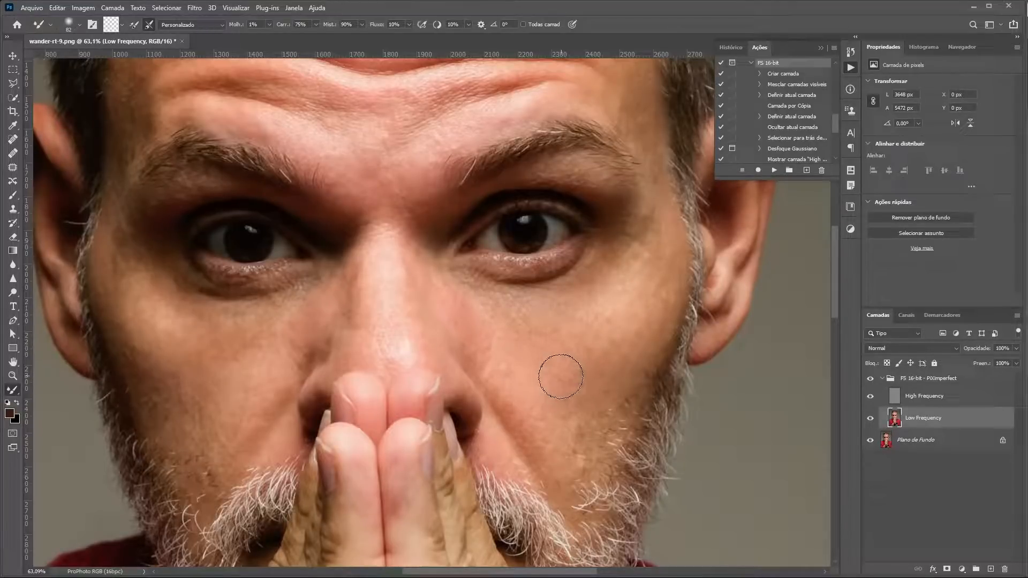
mouse_move(552, 372)
left_mouse_down()
mouse_move(519, 357)
mouse_move(564, 446)
mouse_move(515, 367)
mouse_move(515, 345)
mouse_move(608, 308)
mouse_move(509, 315)
mouse_move(547, 315)
mouse_move(505, 307)
mouse_move(582, 319)
mouse_move(565, 339)
mouse_move(640, 328)
mouse_move(571, 361)
mouse_move(547, 395)
mouse_move(563, 404)
mouse_move(583, 461)
mouse_move(514, 309)
mouse_move(593, 312)
mouse_move(593, 298)
mouse_move(579, 308)
mouse_move(606, 273)
mouse_move(506, 303)
mouse_move(549, 335)
mouse_move(525, 361)
mouse_move(539, 419)
mouse_move(544, 364)
mouse_move(612, 331)
left_mouse_up()
mouse_move(392, 264)
left_mouse_down()
mouse_move(391, 305)
mouse_move(408, 342)
mouse_move(397, 334)
mouse_move(381, 248)
mouse_move(393, 348)
mouse_move(385, 210)
mouse_move(411, 369)
mouse_move(382, 230)
mouse_move(384, 260)
left_mouse_up()
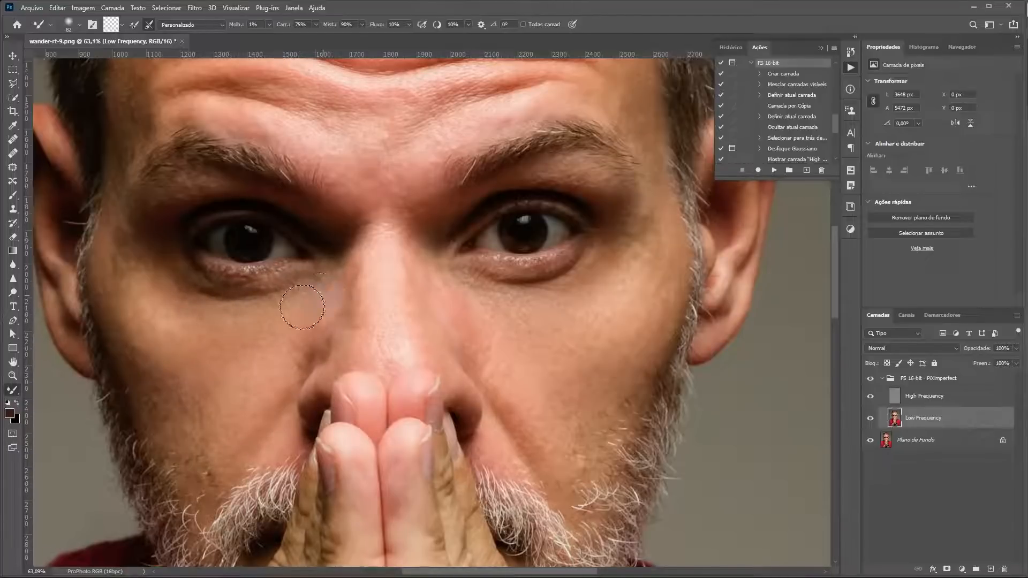
mouse_move(227, 313)
left_mouse_down()
mouse_move(193, 308)
mouse_move(191, 346)
left_mouse_up()
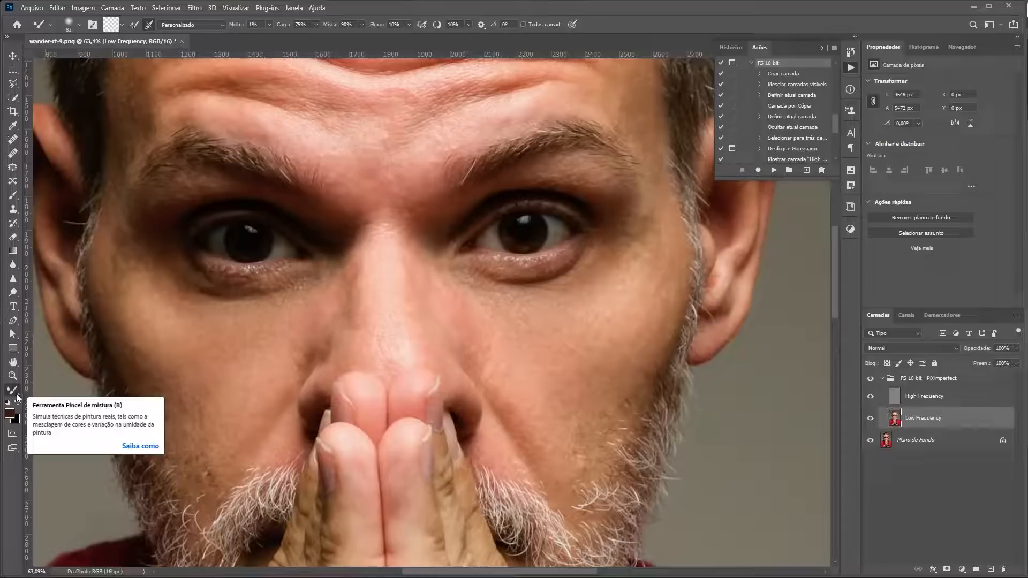
Soften the tonal transitions of the forehead wrinkles with the Mixer Brush enlarged to 160 px.
left_click_drag(374, 280, 362, 520)
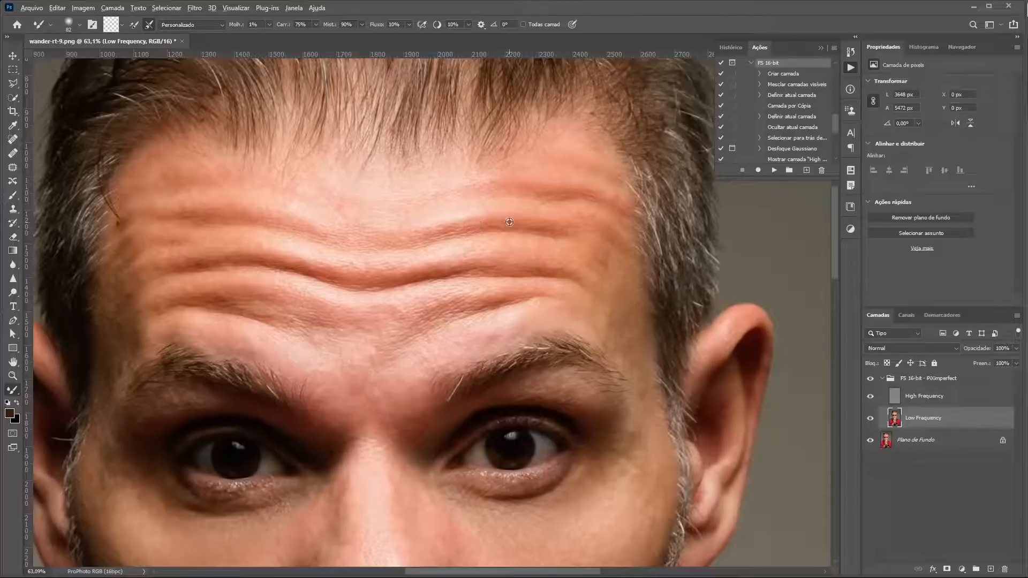
mouse_move(423, 239)
left_mouse_down()
mouse_move(506, 238)
mouse_move(448, 248)
left_mouse_up()
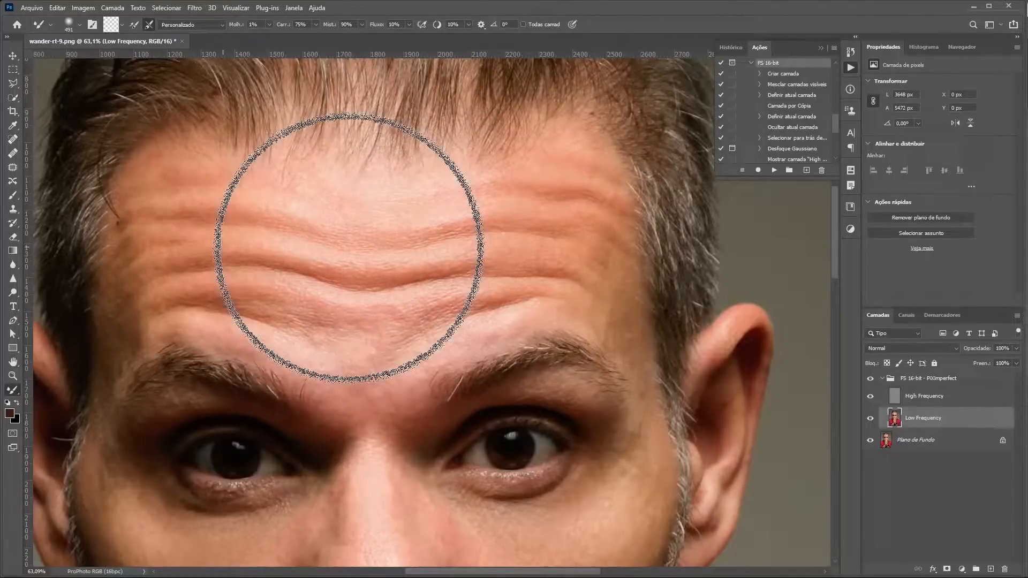
mouse_move(485, 258)
left_mouse_down()
mouse_move(463, 261)
mouse_move(469, 276)
left_mouse_up()
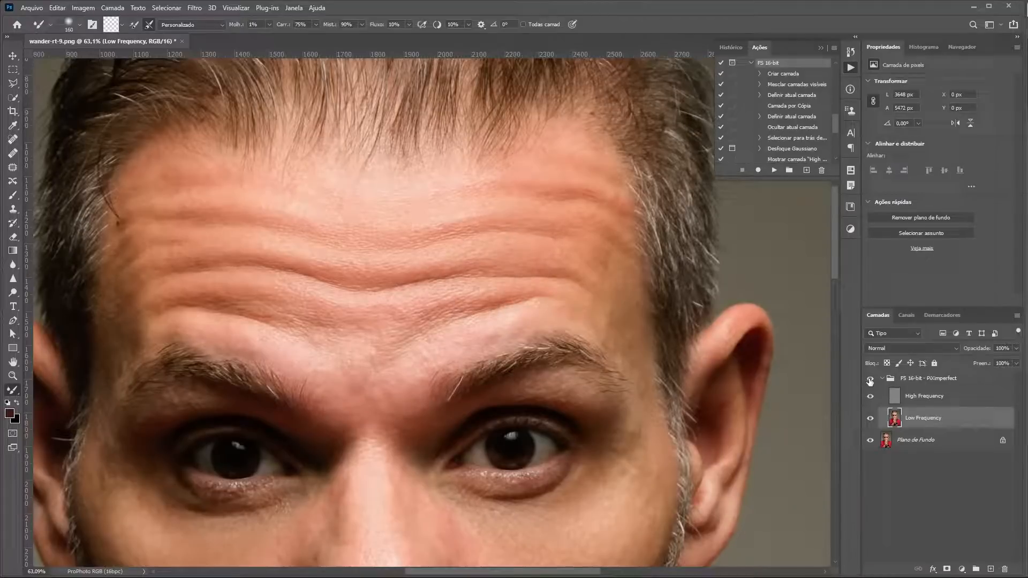
Toggle the FS 16-bit - PiXimperfect group's visibility to compare the forehead before and after smoothing.
left_click(871, 391)
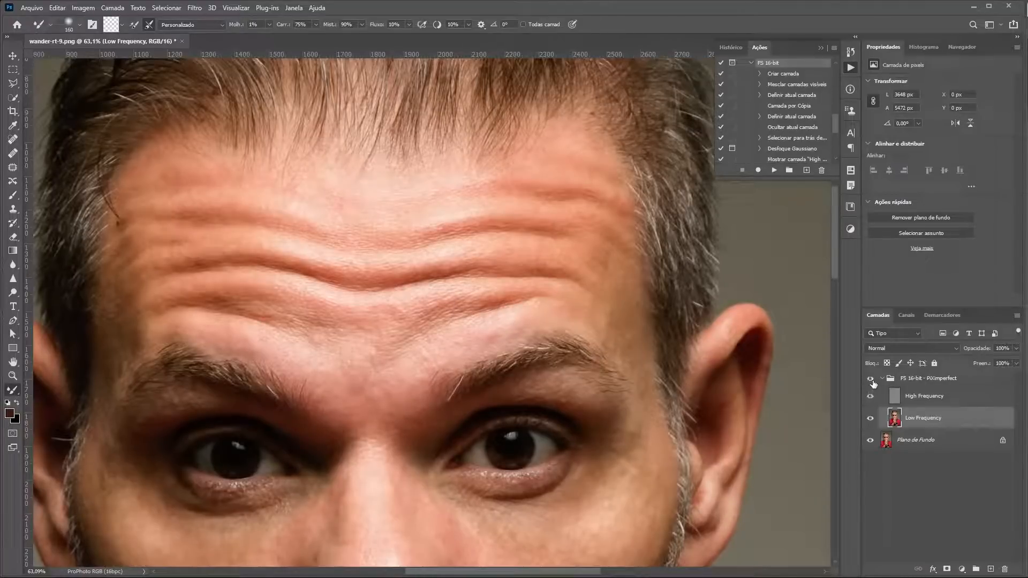
left_click(872, 383)
left_click(871, 380)
left_click(871, 380)
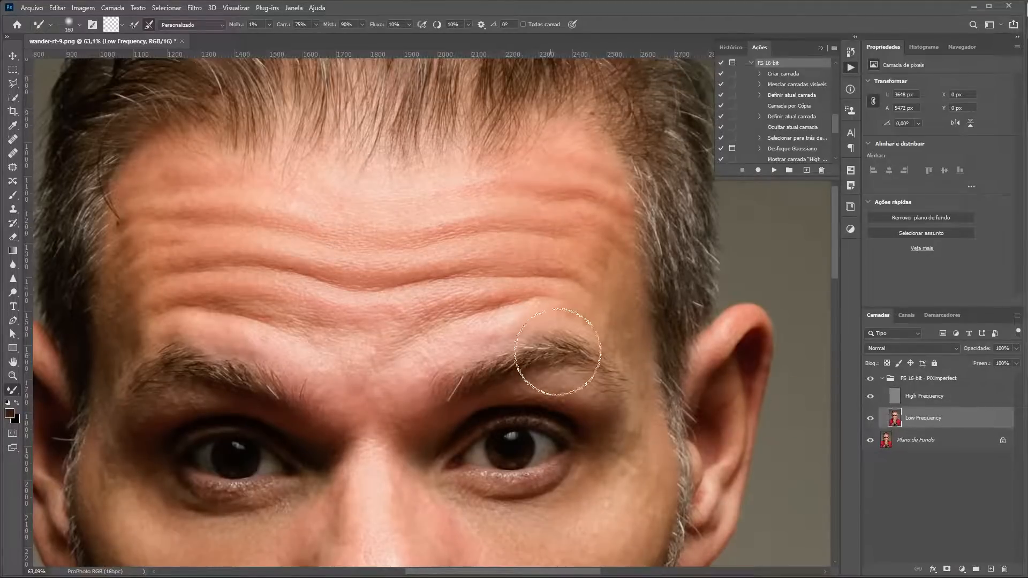
Sample skin color beside the nose and paint it under the right-hand eye with a soft 84 px Brush at 11% flow.
scroll(535, 365, "down", 5)
scroll(556, 337, "up", 5)
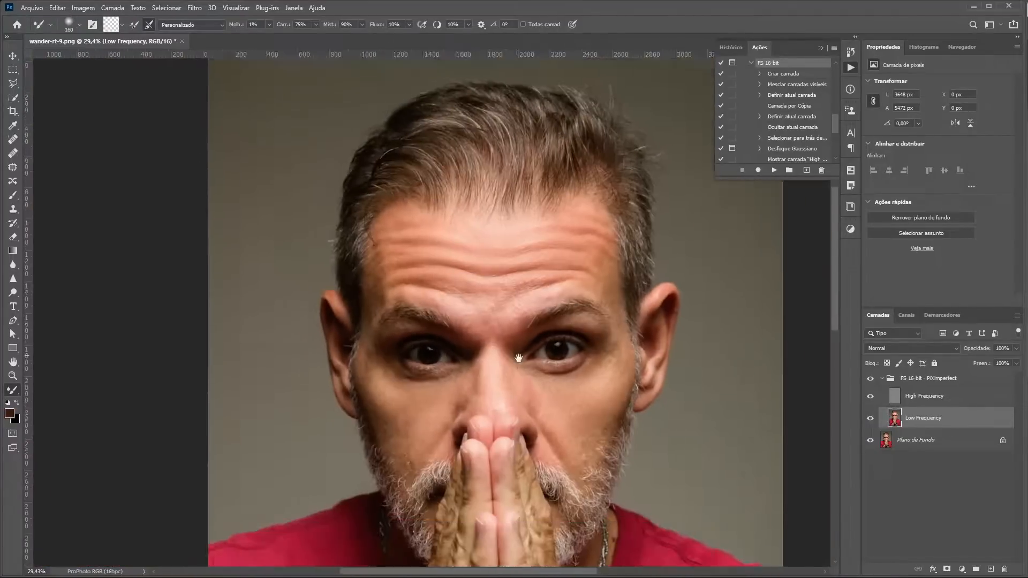
scroll(572, 318, "up", 2)
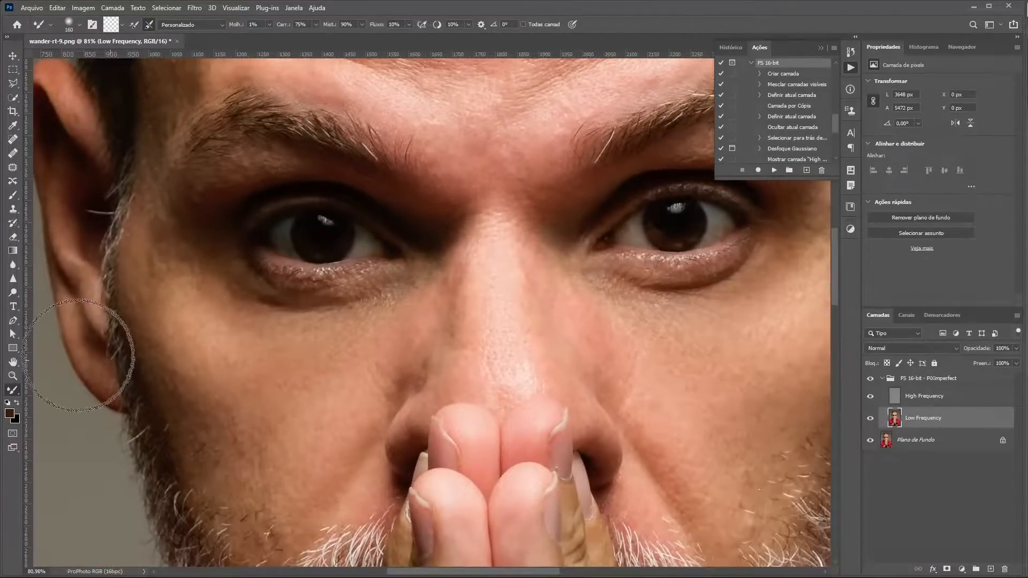
left_click(13, 195)
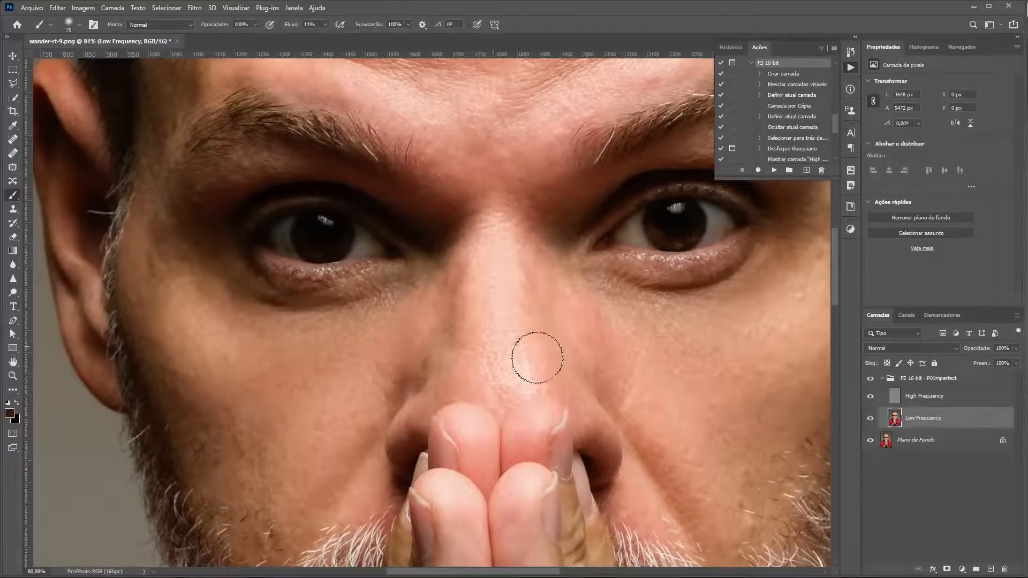
left_click(597, 313, "alt")
right_click(644, 310, "alt")
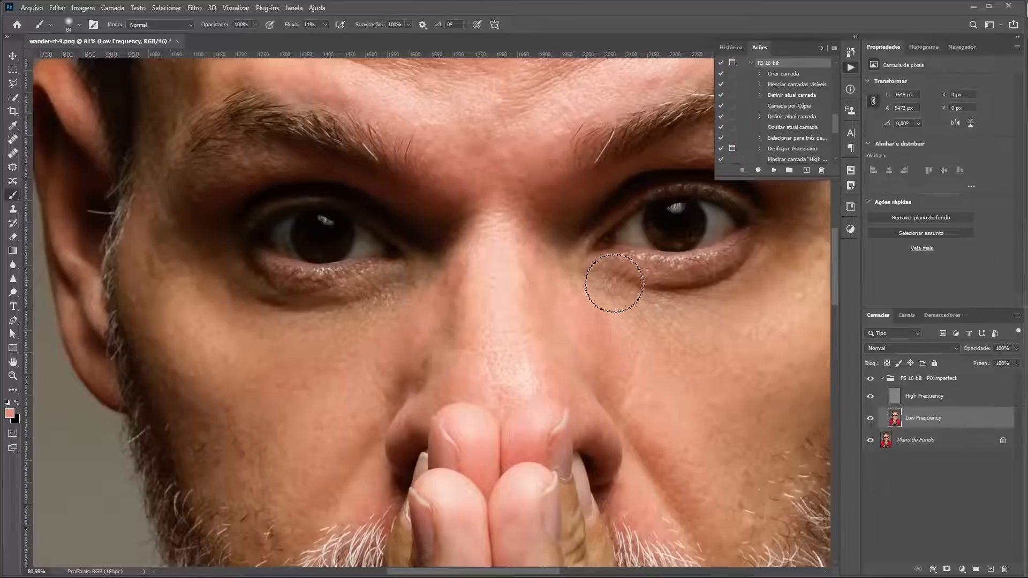
left_click(595, 312, "alt")
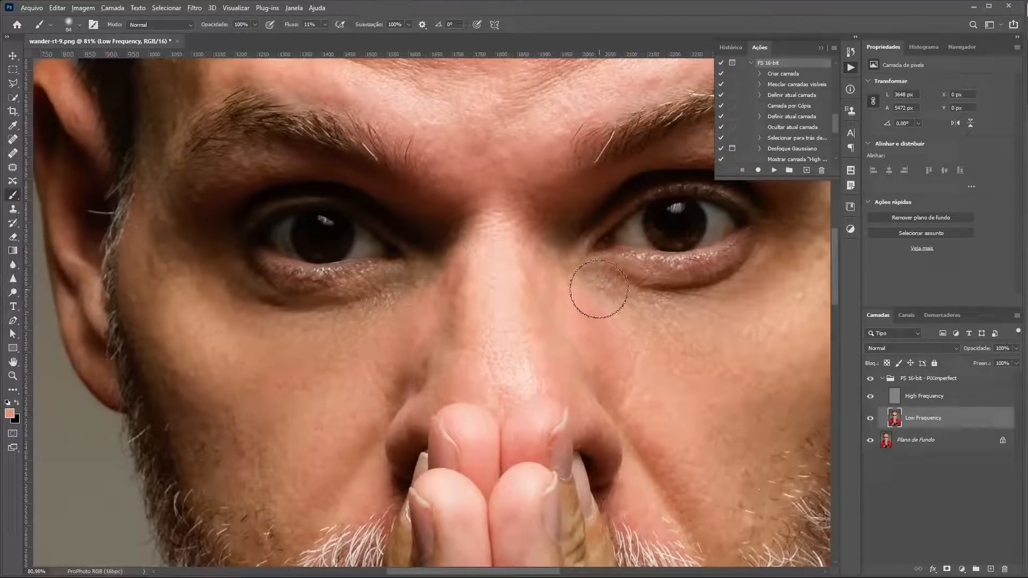
mouse_move(655, 304)
left_mouse_down()
mouse_move(743, 291)
mouse_move(660, 318)
mouse_move(622, 308)
mouse_move(696, 320)
mouse_move(660, 324)
mouse_move(695, 338)
mouse_move(634, 327)
mouse_move(633, 309)
mouse_move(604, 288)
mouse_move(713, 305)
mouse_move(652, 306)
mouse_move(699, 306)
mouse_move(597, 287)
mouse_move(682, 303)
mouse_move(645, 300)
mouse_move(713, 295)
mouse_move(623, 307)
mouse_move(679, 324)
mouse_move(663, 348)
mouse_move(690, 368)
mouse_move(600, 296)
mouse_move(669, 326)
mouse_move(611, 321)
mouse_move(655, 347)
mouse_move(640, 323)
mouse_move(752, 278)
mouse_move(731, 298)
mouse_move(669, 321)
mouse_move(605, 315)
mouse_move(739, 303)
mouse_move(624, 348)
left_mouse_up()
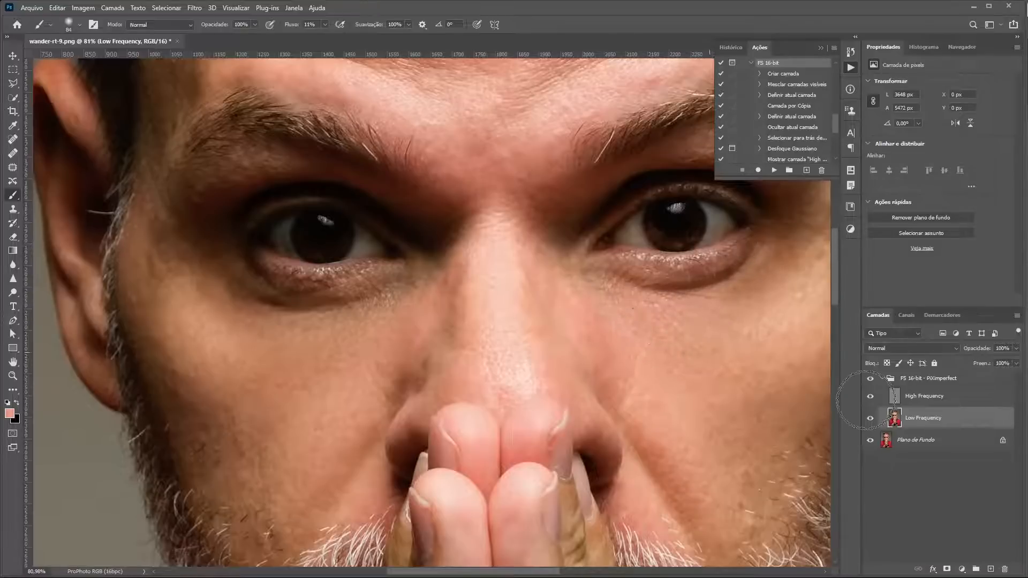
Toggle the FS 16-bit - PiXimperfect group's visibility to compare the area under the right-hand eye.
left_click(870, 378)
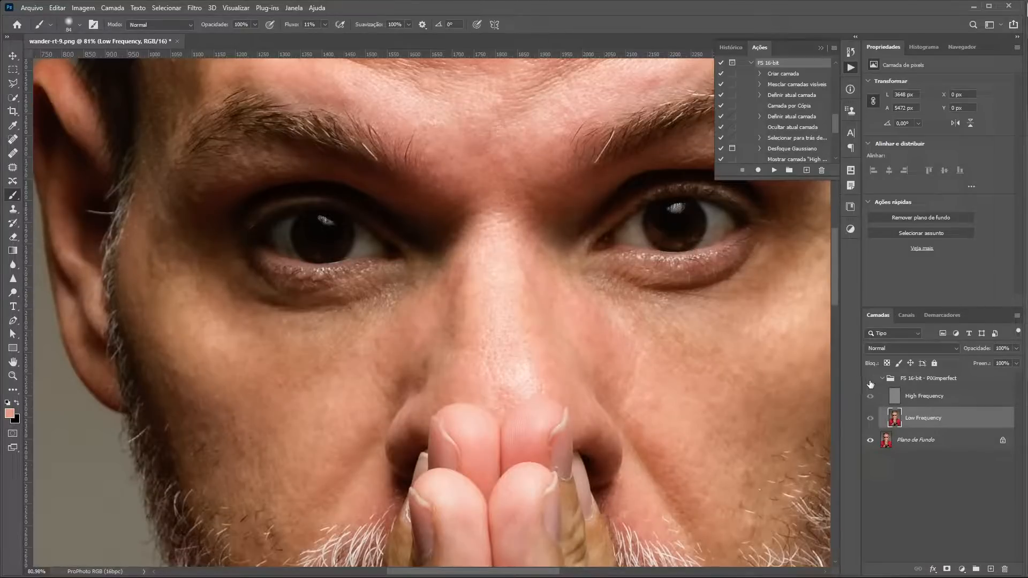
left_click(870, 379)
left_click(871, 381)
left_click(871, 380)
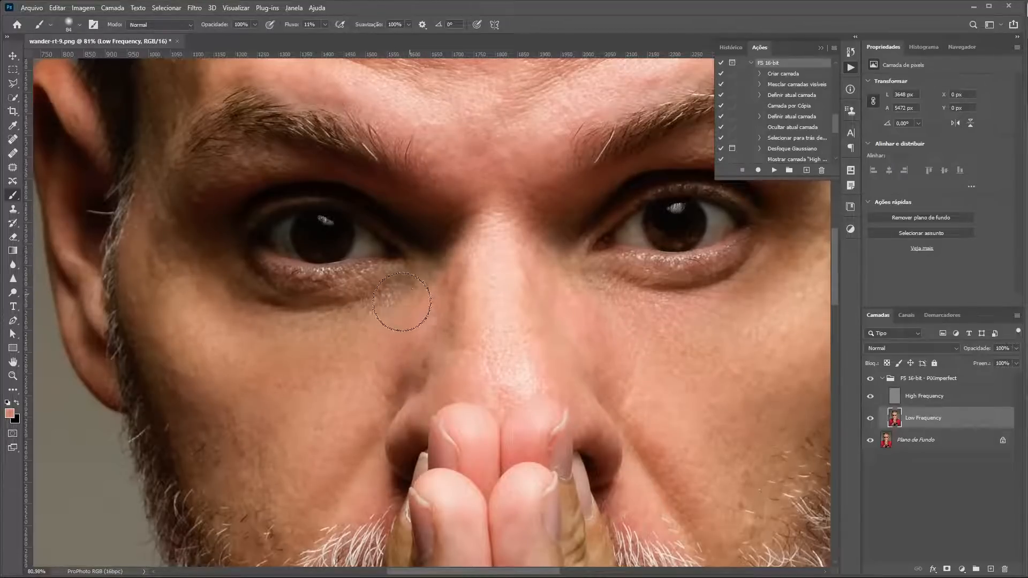
Sample the left-hand cheek's skin color and paint it under the left-hand eye and across the upper cheek with the soft pressure-opacity brush.
left_click(333, 338, "alt")
mouse_move(331, 339)
left_mouse_down()
mouse_move(377, 310)
mouse_move(310, 331)
mouse_move(387, 304)
mouse_move(301, 331)
mouse_move(378, 307)
mouse_move(332, 328)
mouse_move(370, 316)
mouse_move(324, 355)
mouse_move(356, 342)
mouse_move(286, 373)
mouse_move(361, 344)
mouse_move(293, 374)
mouse_move(396, 312)
mouse_move(323, 333)
mouse_move(392, 304)
mouse_move(288, 321)
mouse_move(379, 307)
mouse_move(344, 321)
mouse_move(378, 282)
left_mouse_up()
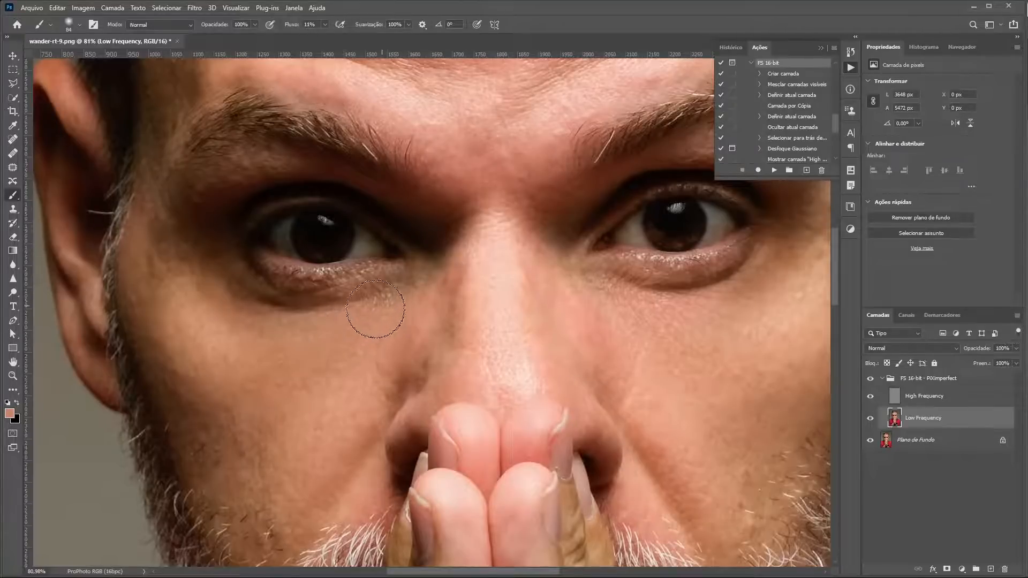
mouse_move(348, 323)
left_mouse_down()
mouse_move(269, 326)
mouse_move(373, 303)
mouse_move(354, 321)
mouse_move(395, 308)
left_mouse_up()
left_click(79, 26)
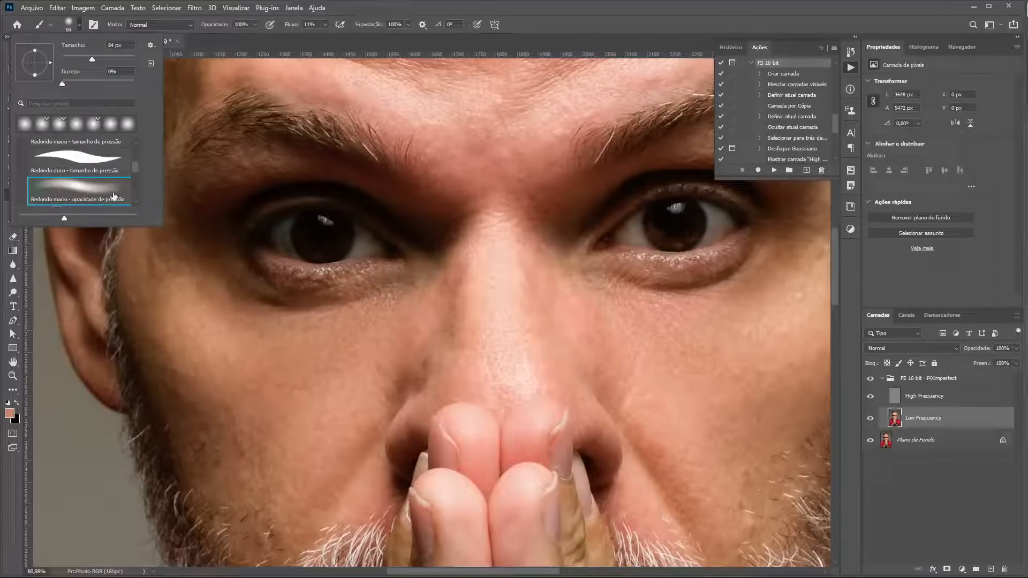
left_click(339, 333)
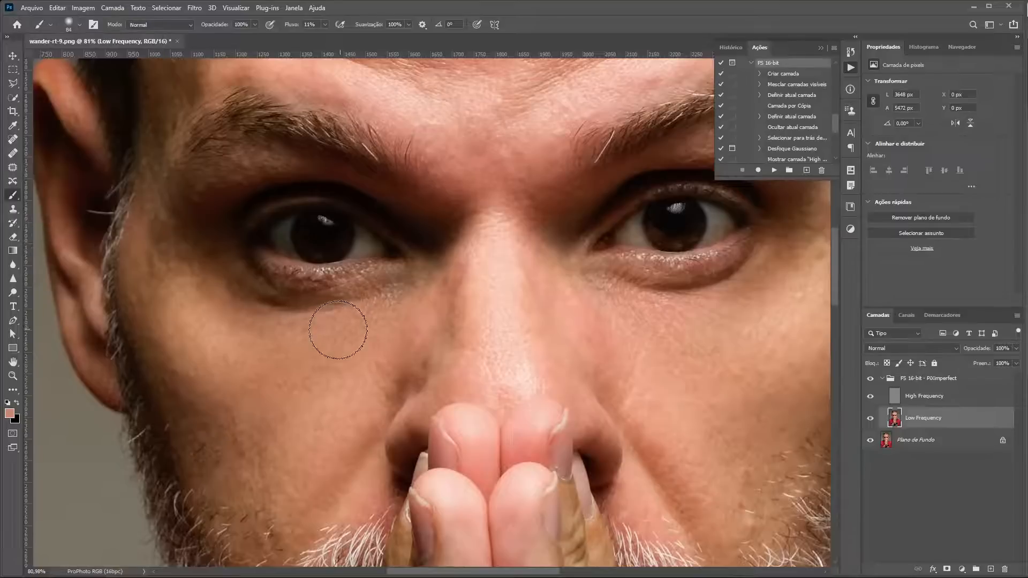
mouse_move(358, 321)
left_mouse_down()
mouse_move(387, 313)
mouse_move(328, 365)
mouse_move(367, 347)
mouse_move(326, 368)
mouse_move(408, 301)
mouse_move(326, 359)
mouse_move(356, 325)
mouse_move(284, 331)
mouse_move(390, 307)
mouse_move(361, 329)
mouse_move(400, 299)
mouse_move(284, 367)
mouse_move(371, 334)
mouse_move(345, 348)
mouse_move(340, 288)
mouse_move(375, 225)
mouse_move(382, 346)
mouse_move(385, 338)
mouse_move(326, 396)
mouse_move(350, 385)
mouse_move(316, 403)
mouse_move(362, 381)
mouse_move(284, 425)
mouse_move(391, 343)
mouse_move(405, 317)
mouse_move(304, 342)
mouse_move(253, 334)
mouse_move(322, 332)
mouse_move(246, 316)
mouse_move(356, 323)
mouse_move(270, 332)
mouse_move(392, 326)
mouse_move(346, 350)
mouse_move(276, 355)
mouse_move(183, 314)
mouse_move(197, 330)
mouse_move(165, 300)
mouse_move(236, 356)
mouse_move(174, 323)
mouse_move(159, 271)
mouse_move(240, 340)
mouse_move(196, 312)
left_mouse_up()
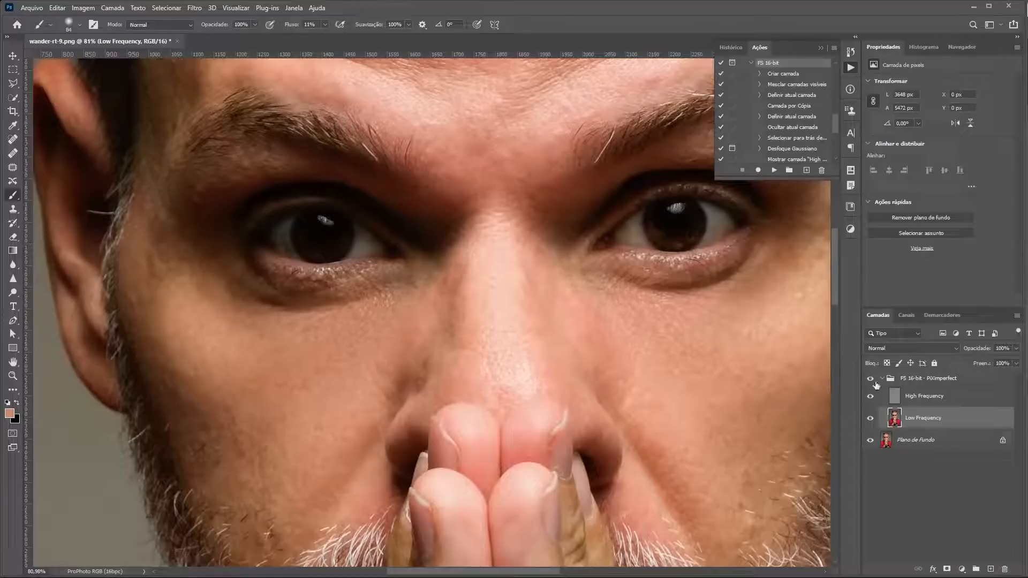
Toggle the FS 16-bit - PiXimperfect group's visibility to compare the painted skin around the left-hand eye and cheek.
left_click(871, 379)
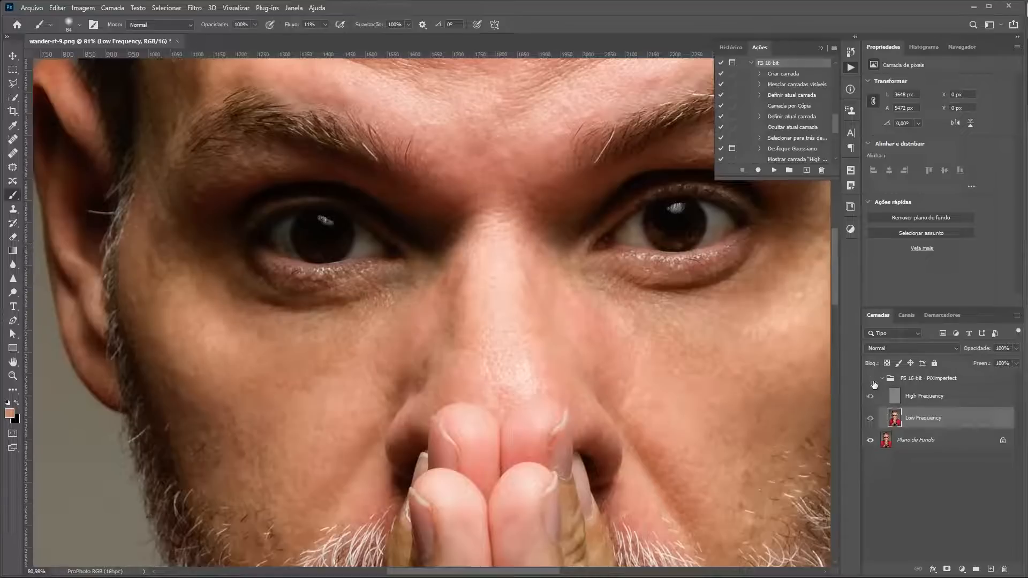
left_click(872, 380)
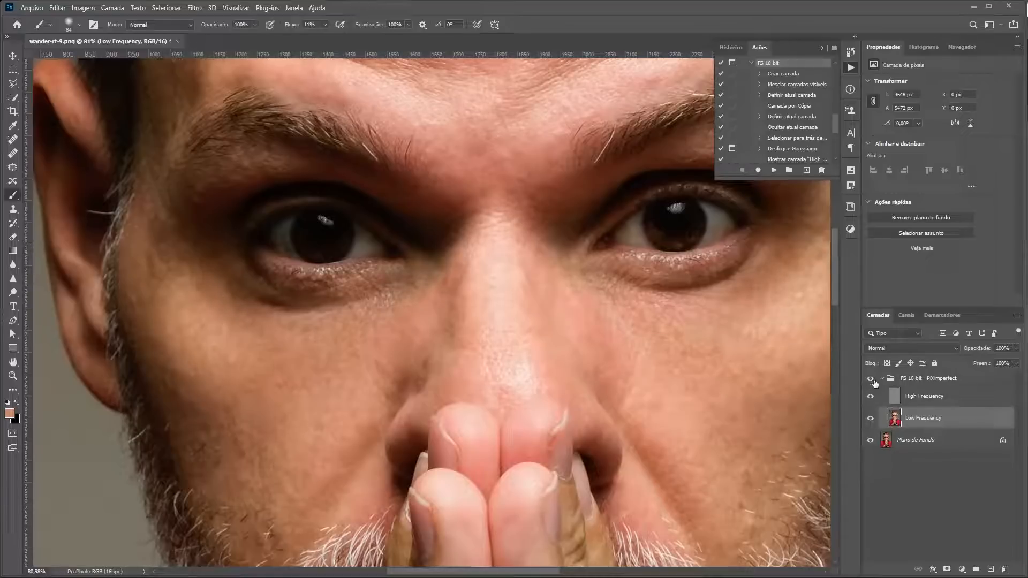
left_click(871, 380)
key("super")
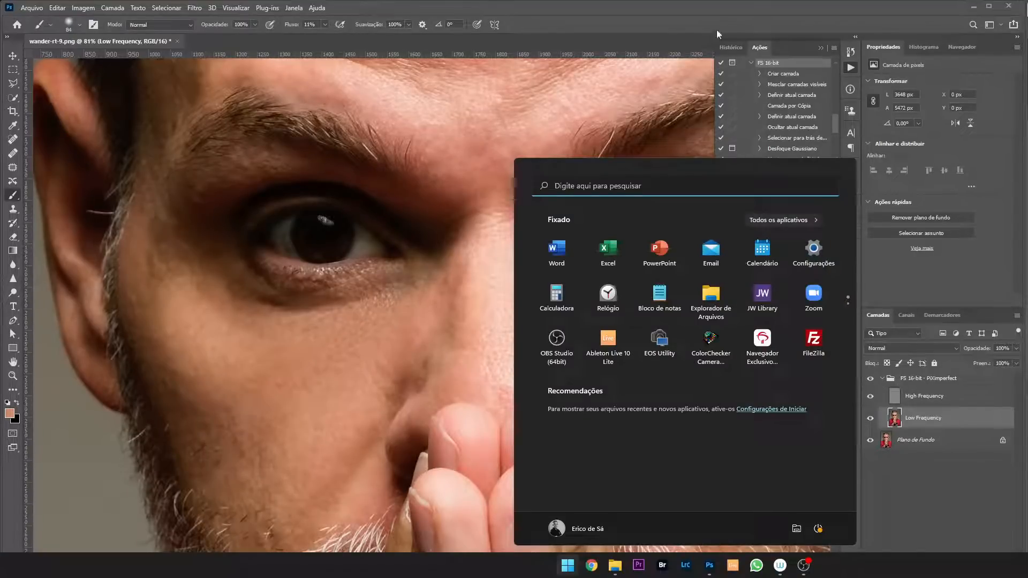
left_click(750, 26)
Compare the whole face with and without the FS 16-bit - PiXimperfect group, and collapse and select the group.
key("ctrl+0")
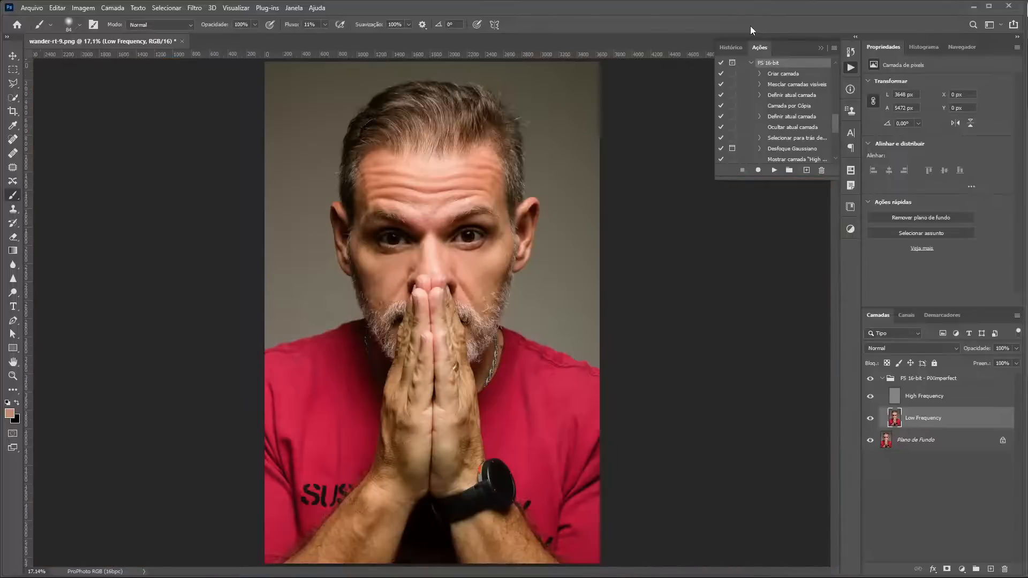
scroll(452, 195, "up", 3)
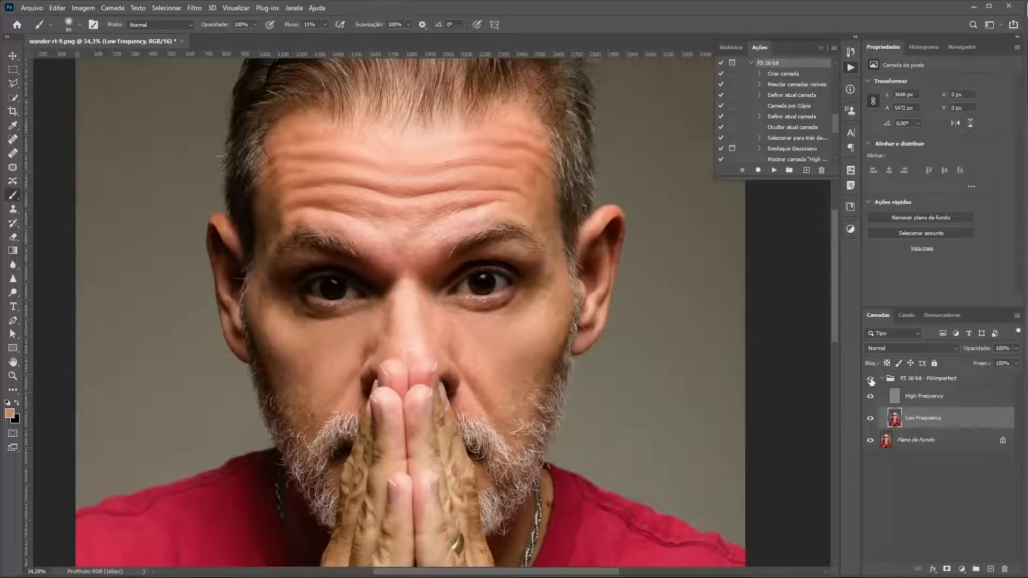
left_click(871, 380)
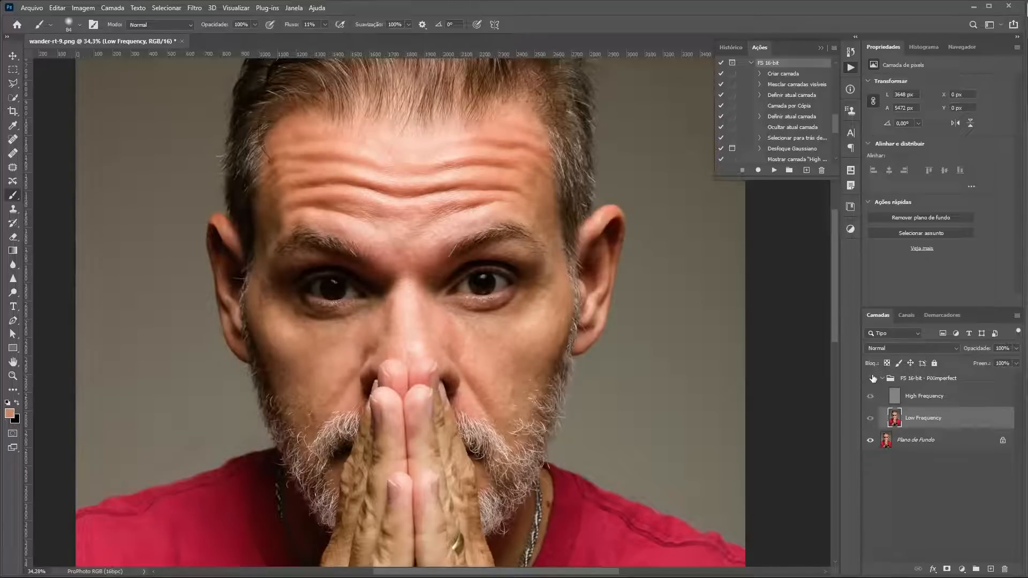
left_click(871, 379)
left_click(882, 379)
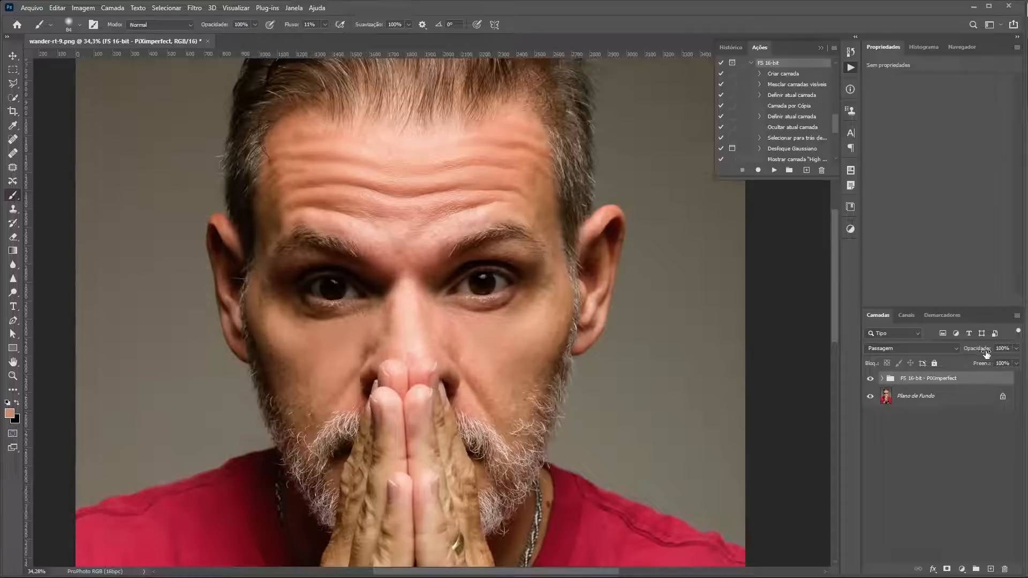
Lower the FS 16-bit - PiXimperfect group's opacity to 74% and toggle its visibility to compare the retouch.
left_click_drag(982, 351, 974, 351)
left_click(870, 379)
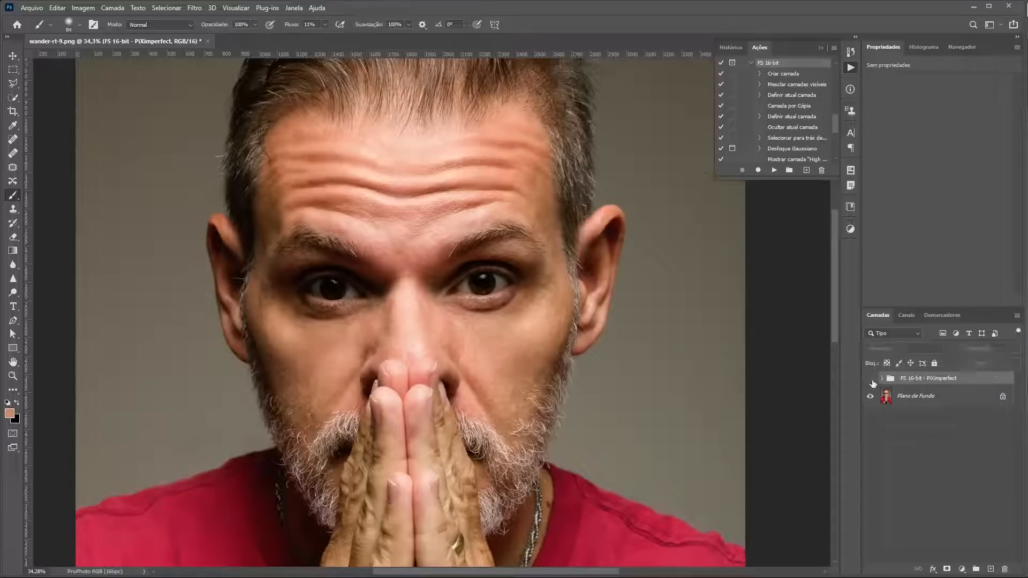
left_click(870, 379)
left_click(870, 380)
left_click(871, 379)
left_click(870, 379)
left_click(871, 380)
left_click(870, 380)
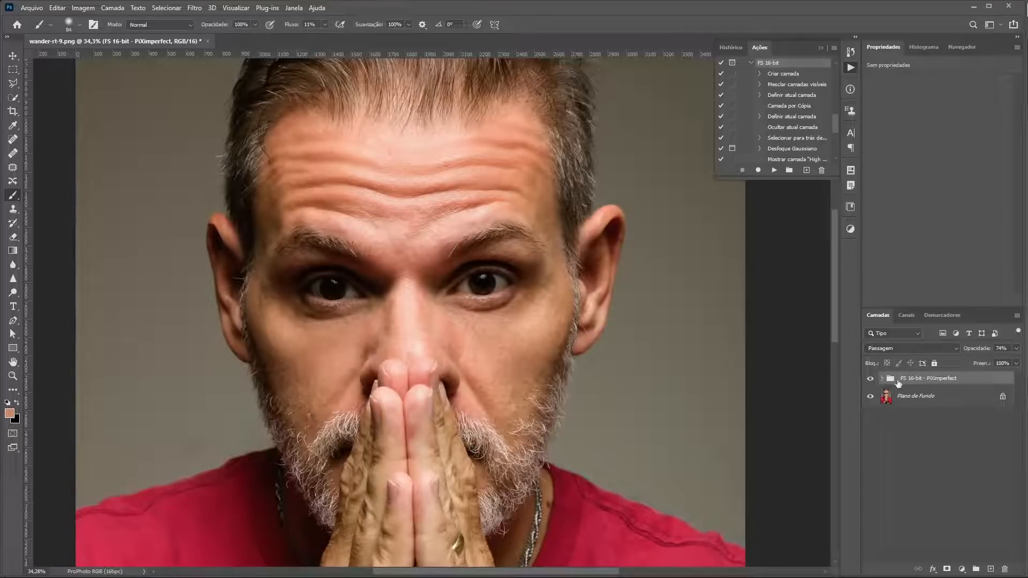
Add a Curves adjustment layer brightening the midtones from input 101 to output 155, and invert its mask to black.
left_click(961, 570)
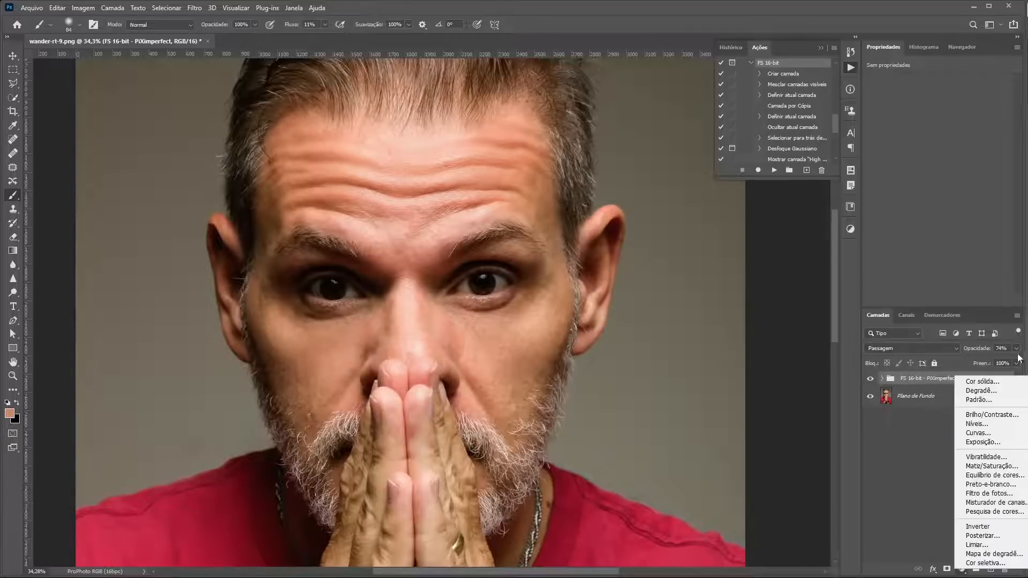
left_click(1005, 433)
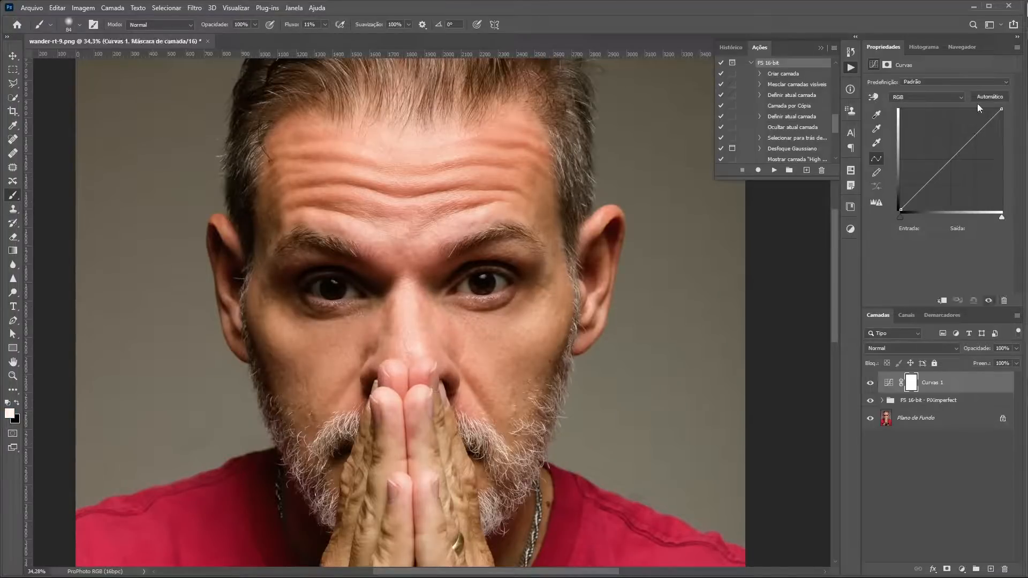
left_click_drag(944, 167, 941, 148)
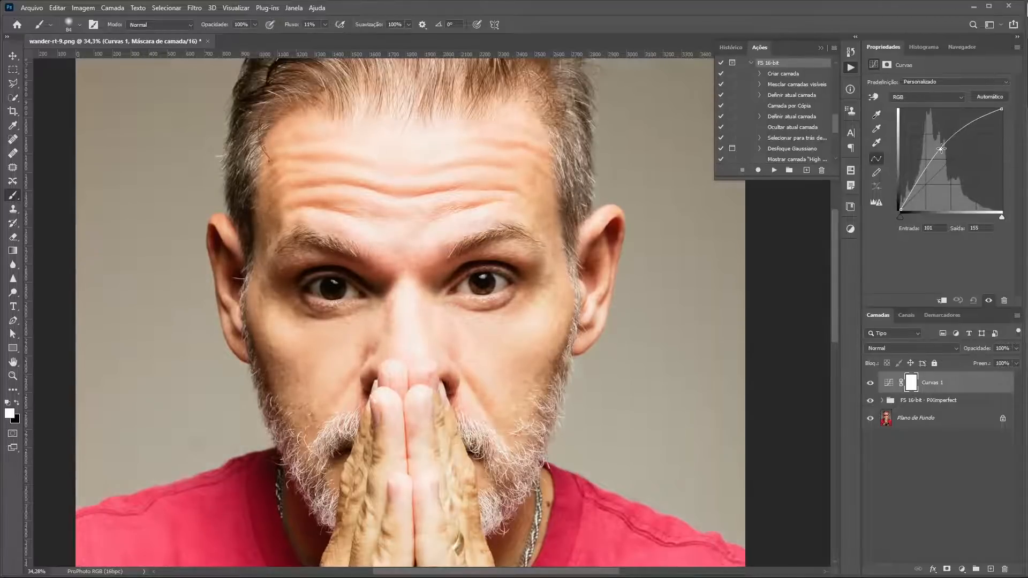
left_click(910, 382)
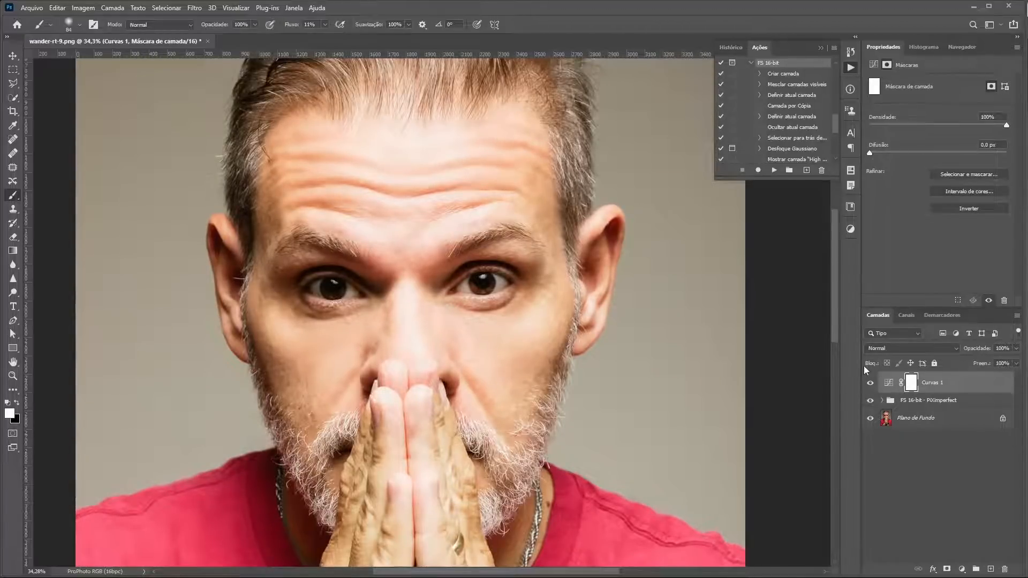
key("ctrl+i")
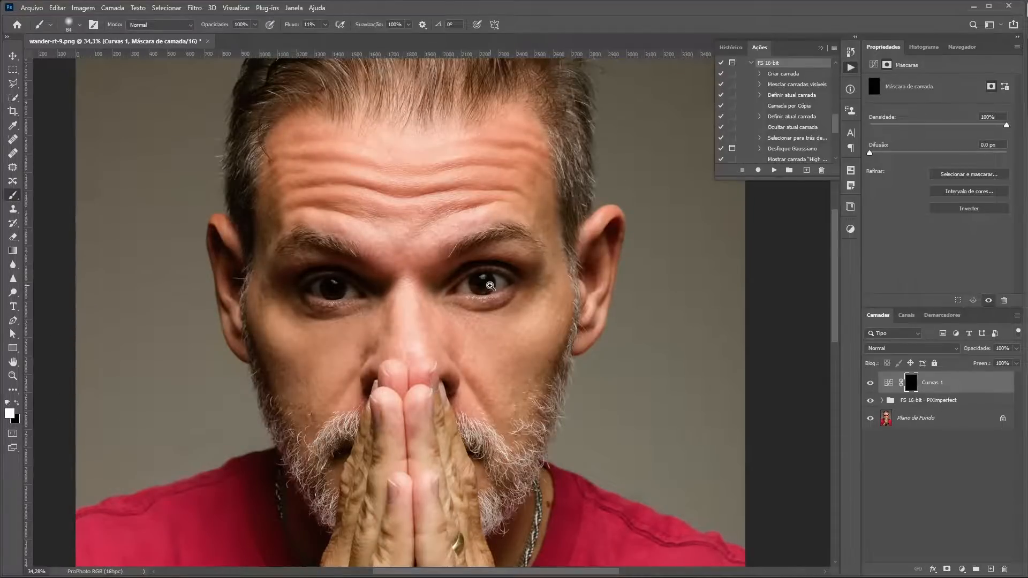
Paint white over both eyes on the Curvas 1 mask with the brush at 11% flow, comparing with the layer hidden.
left_click_drag(490, 286, 541, 275)
left_click_drag(474, 292, 440, 288)
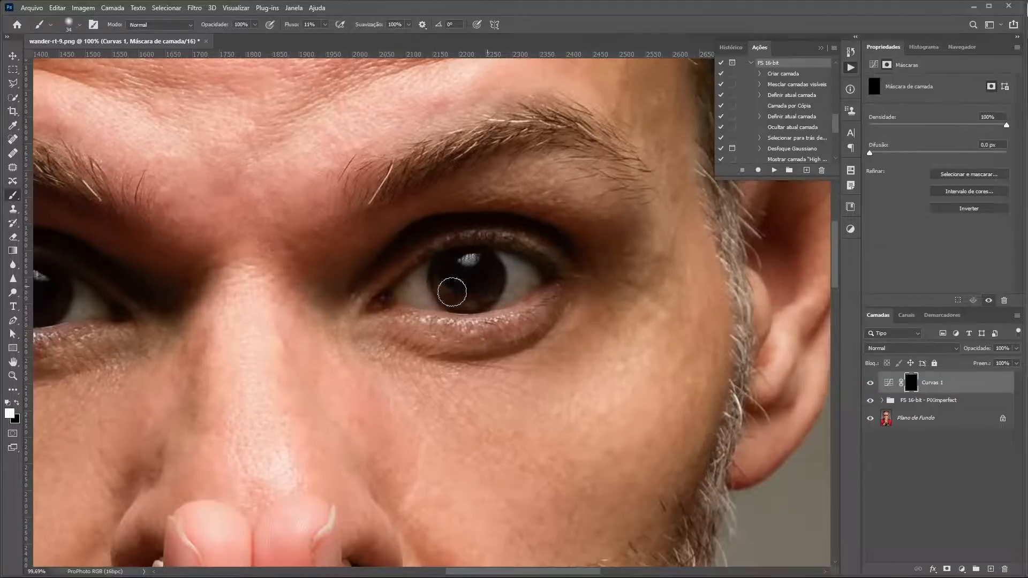
key("ctrl+0")
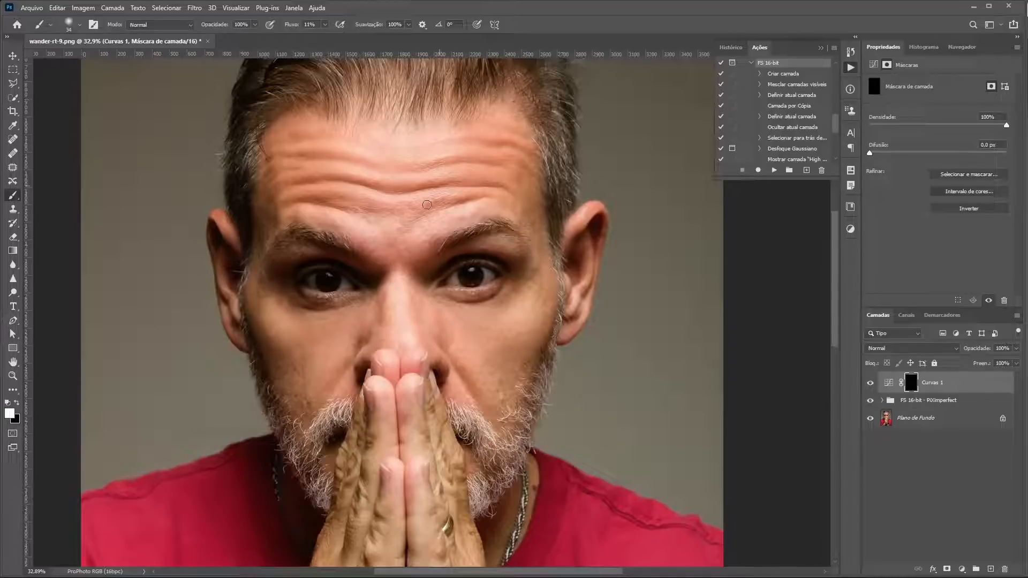
scroll(461, 284, "up", 5)
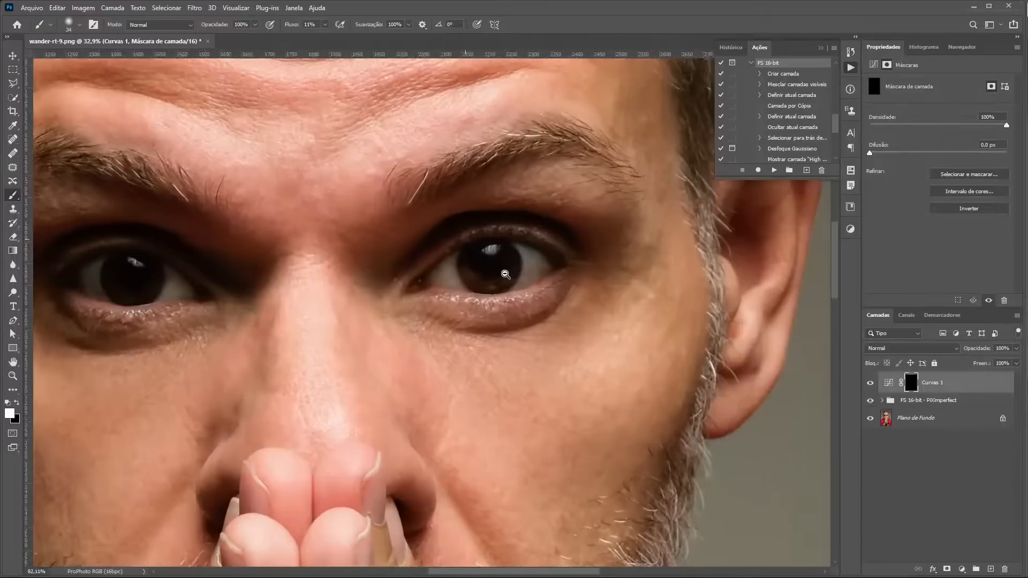
mouse_move(481, 280)
left_mouse_down()
mouse_move(511, 276)
mouse_move(499, 282)
mouse_move(473, 275)
mouse_move(495, 283)
mouse_move(514, 265)
mouse_move(478, 276)
mouse_move(496, 279)
mouse_move(520, 264)
mouse_move(472, 270)
mouse_move(490, 284)
mouse_move(521, 263)
mouse_move(475, 275)
mouse_move(482, 283)
mouse_move(519, 261)
mouse_move(482, 281)
mouse_move(515, 267)
mouse_move(468, 263)
mouse_move(497, 275)
left_mouse_up()
mouse_move(138, 288)
left_mouse_down()
mouse_move(95, 280)
mouse_move(117, 296)
mouse_move(135, 282)
mouse_move(106, 289)
mouse_move(91, 275)
mouse_move(137, 287)
mouse_move(126, 291)
mouse_move(107, 286)
mouse_move(146, 278)
mouse_move(110, 289)
mouse_move(139, 279)
mouse_move(117, 286)
mouse_move(97, 276)
mouse_move(139, 283)
mouse_move(123, 293)
mouse_move(103, 291)
mouse_move(145, 275)
mouse_move(98, 284)
mouse_move(147, 280)
mouse_move(102, 289)
mouse_move(120, 295)
mouse_move(140, 285)
mouse_move(93, 276)
mouse_move(165, 289)
left_mouse_up()
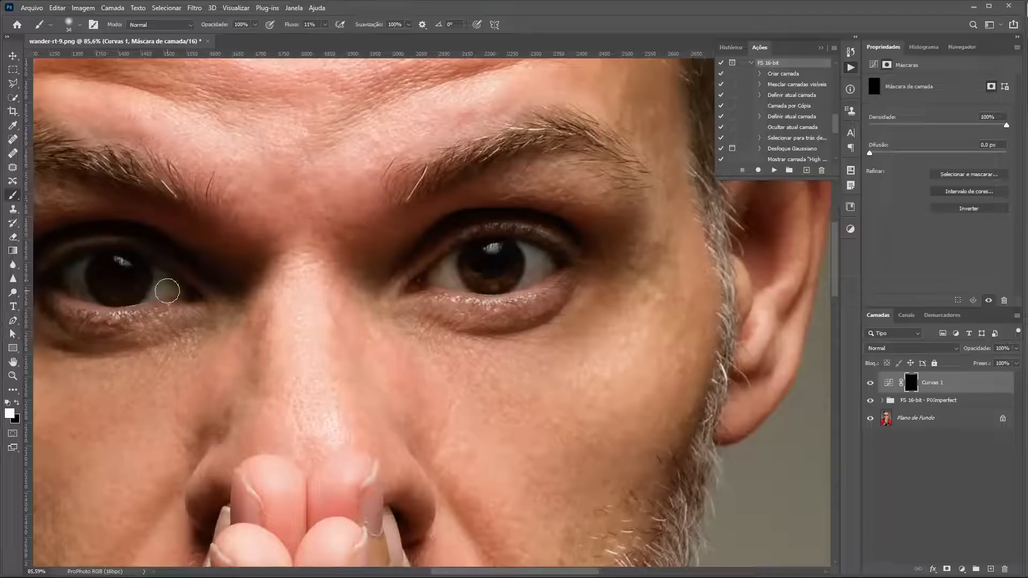
left_click(870, 384)
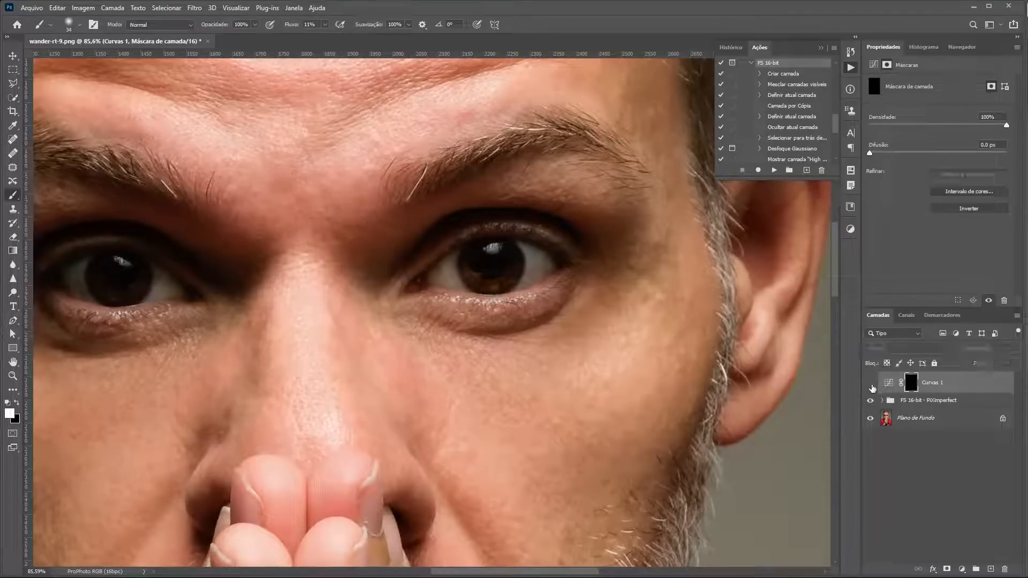
left_click(871, 384)
mouse_move(521, 261)
left_mouse_down()
mouse_move(500, 277)
mouse_move(470, 273)
mouse_move(510, 266)
mouse_move(471, 275)
mouse_move(490, 280)
mouse_move(482, 272)
left_mouse_up()
mouse_move(149, 281)
left_mouse_down()
mouse_move(123, 296)
mouse_move(103, 293)
mouse_move(131, 286)
mouse_move(94, 281)
mouse_move(115, 291)
left_mouse_up()
Raise the brush flow to 93% and paint white over both irises again on the Curvas 1 mask.
left_click_drag(292, 25, 324, 26)
mouse_move(106, 287)
left_mouse_down()
mouse_move(119, 287)
mouse_move(99, 280)
mouse_move(106, 285)
left_mouse_up()
mouse_move(484, 283)
left_mouse_down()
mouse_move(520, 267)
mouse_move(492, 277)
left_mouse_up()
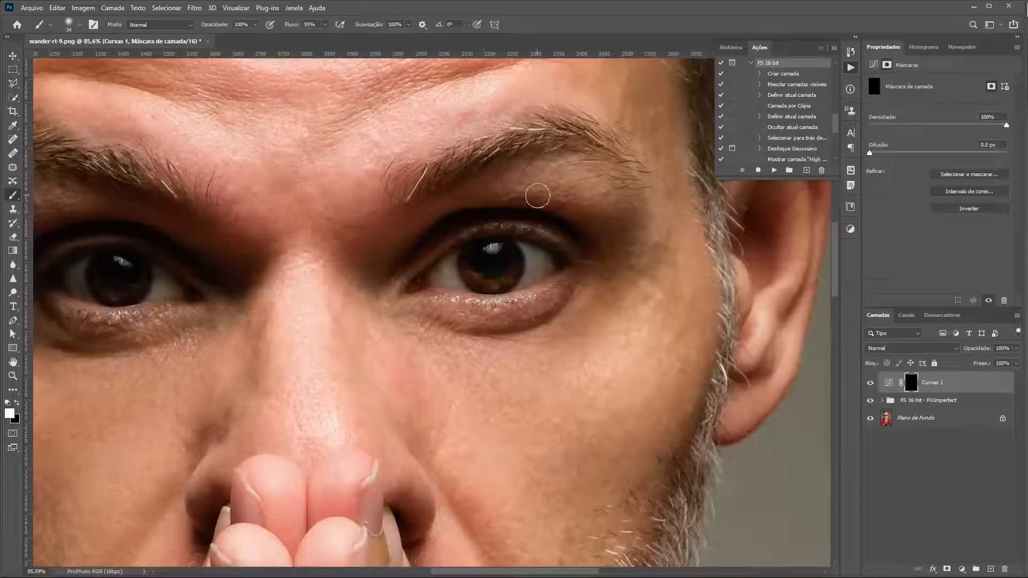
mouse_move(471, 279)
left_mouse_down()
mouse_move(505, 278)
mouse_move(480, 247)
mouse_move(473, 275)
left_mouse_up()
mouse_move(146, 276)
left_mouse_down()
mouse_move(135, 289)
mouse_move(97, 277)
mouse_move(152, 282)
mouse_move(114, 278)
left_mouse_up()
Lower the Curvas 1 layer's opacity to 79% and view the whole portrait.
left_click_drag(970, 354, 983, 367)
key("ctrl+0")
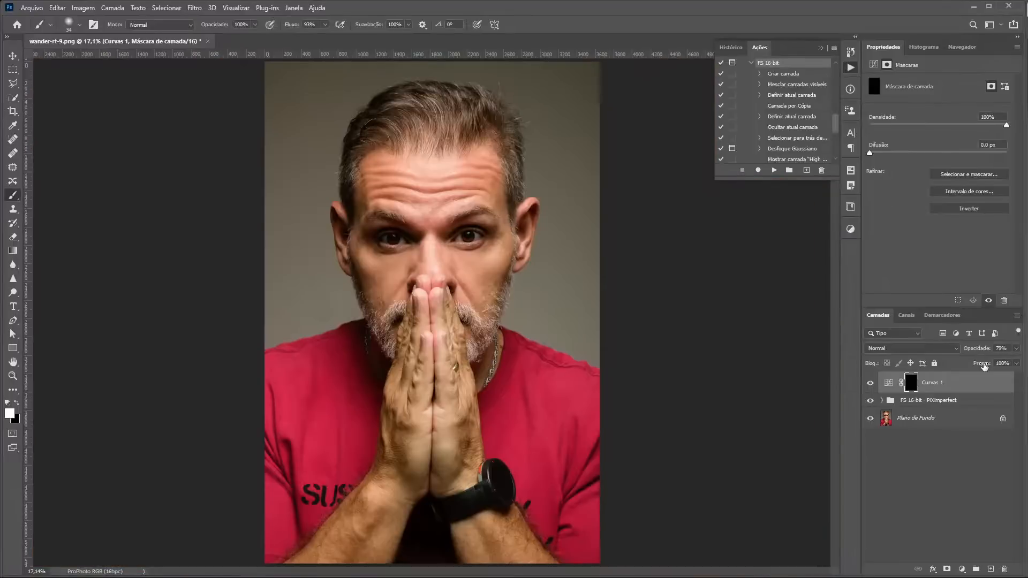